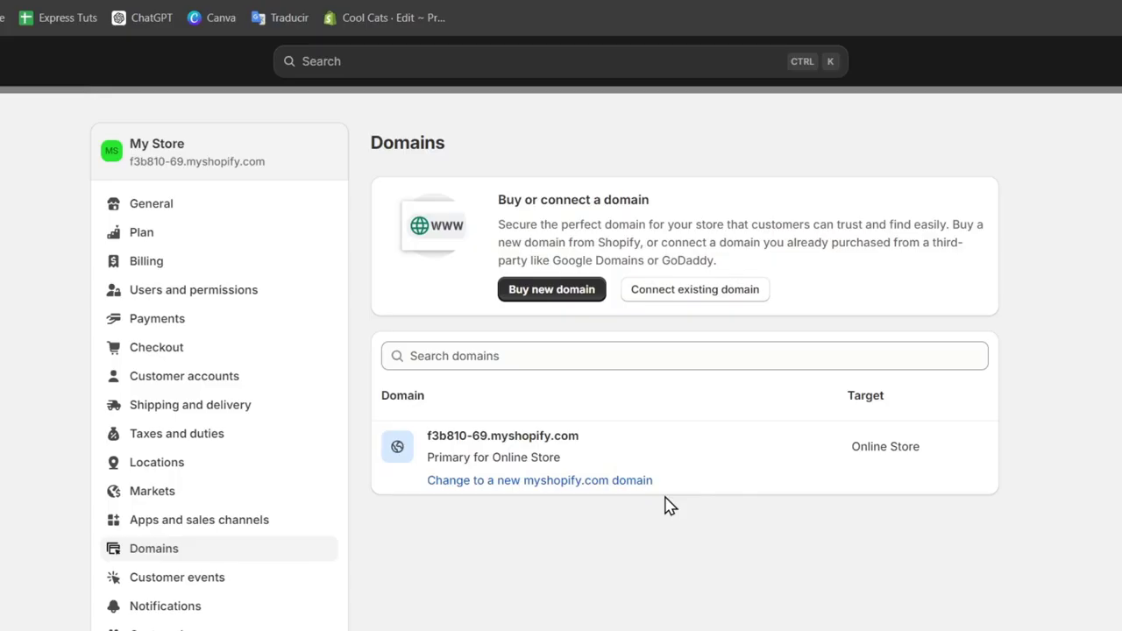
Start connecting an existing domain to the store and submit hexana.click as the domain
click(653, 292)
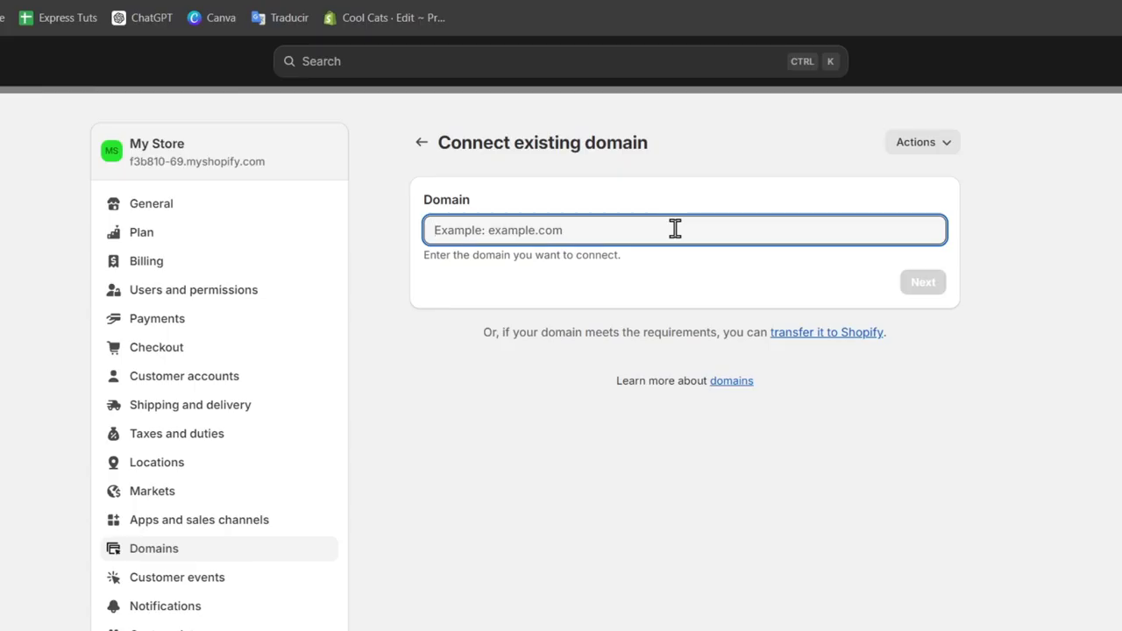
text(he)
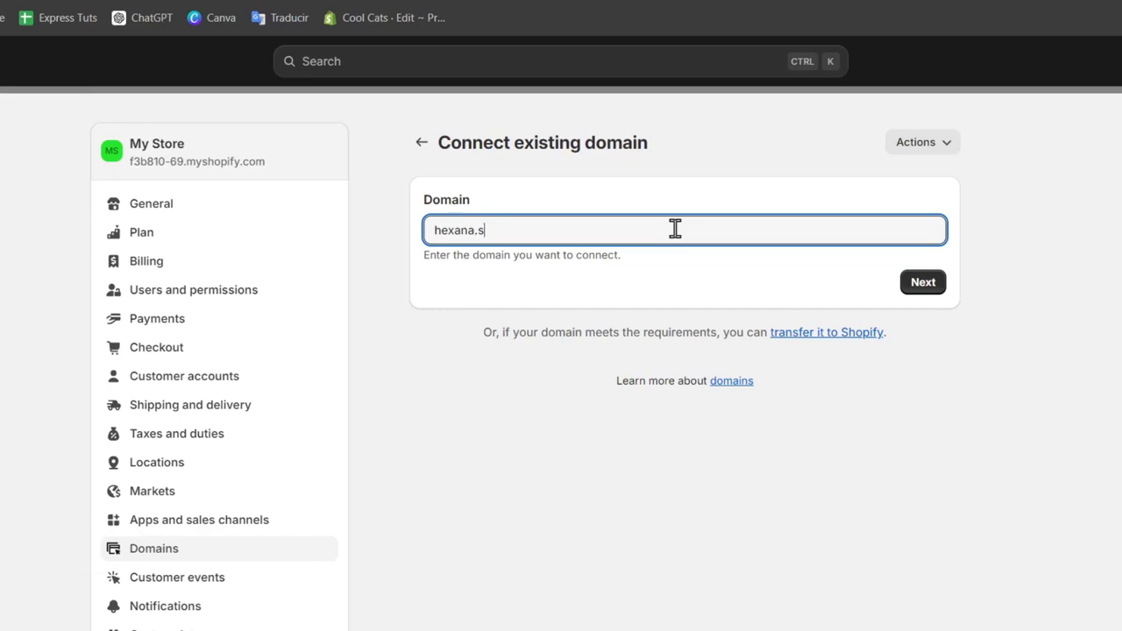
text(xana.click)
key(Return)
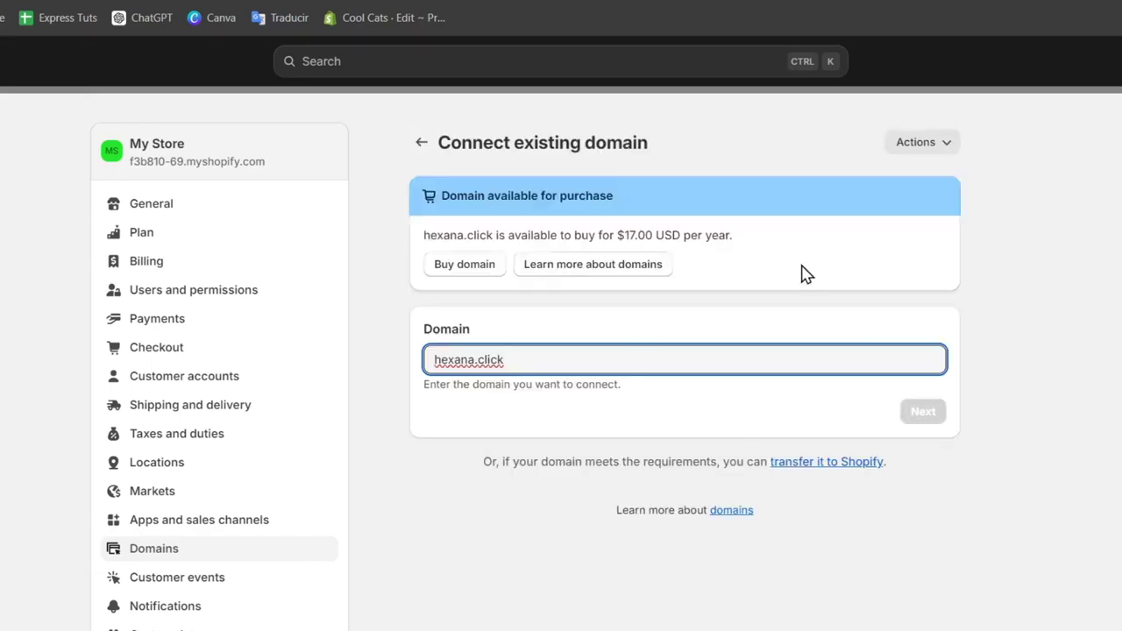
Replace the domain with hexana.store and submit it
drag(489, 196, 670, 209)
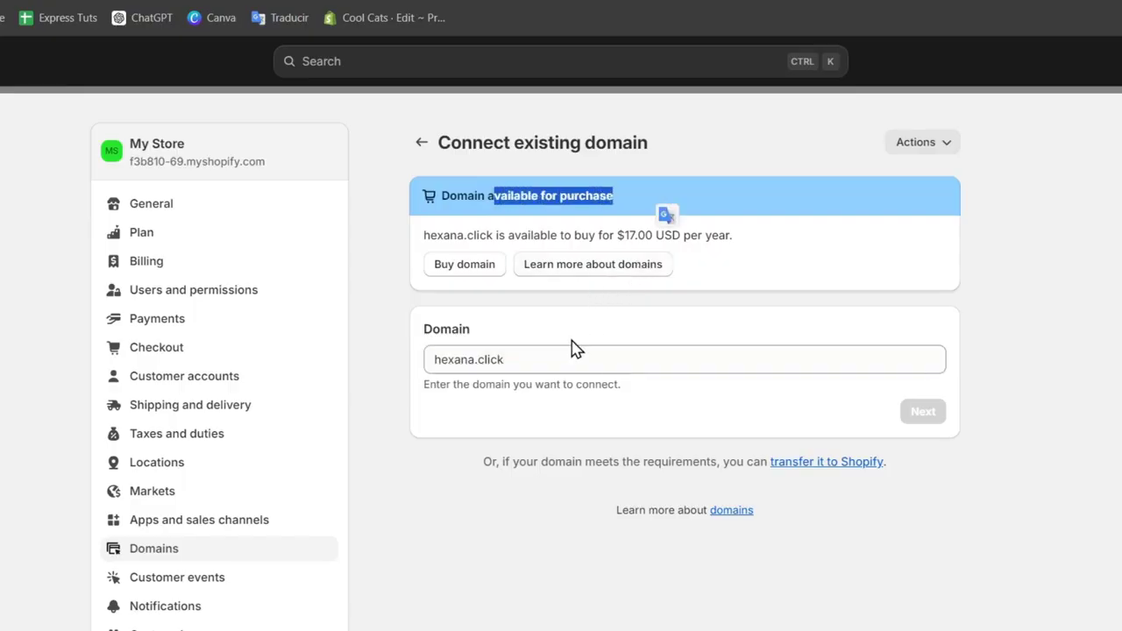
double_click(552, 353)
text(sotr)
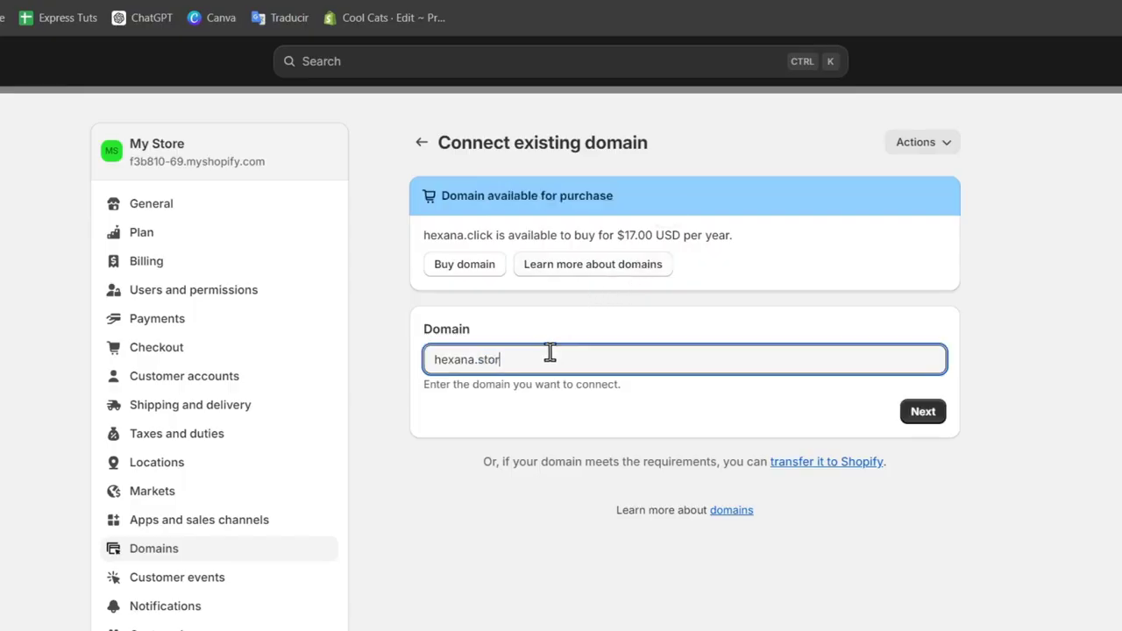
text(e)
key(Return)
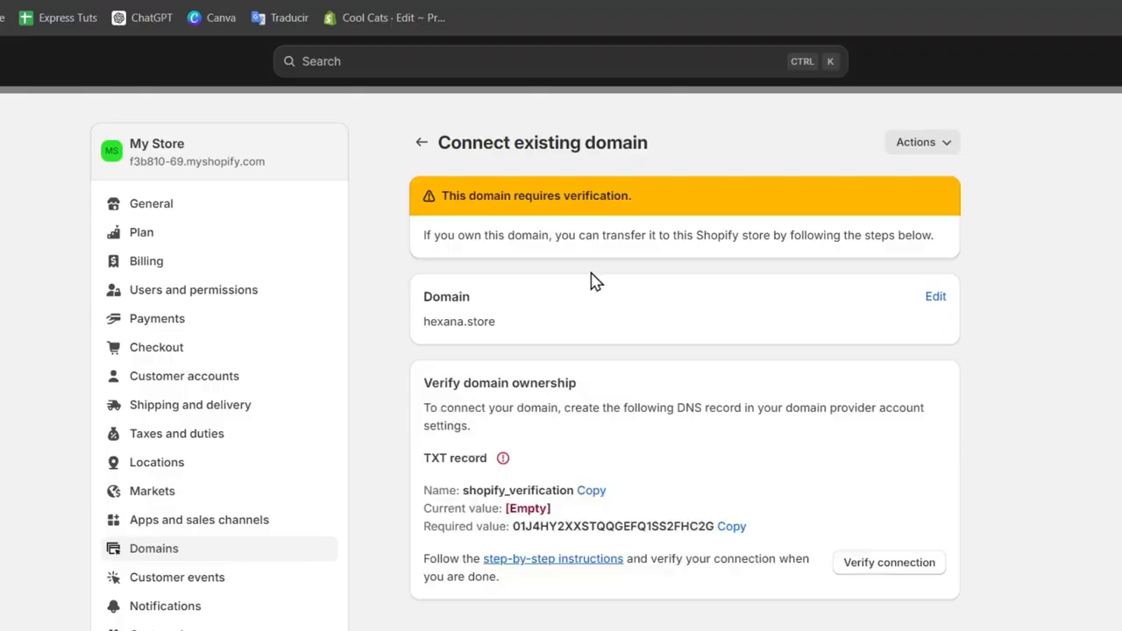
Review the domain ownership verification instructions and required TXT record
scroll(579, 309, down, 2)
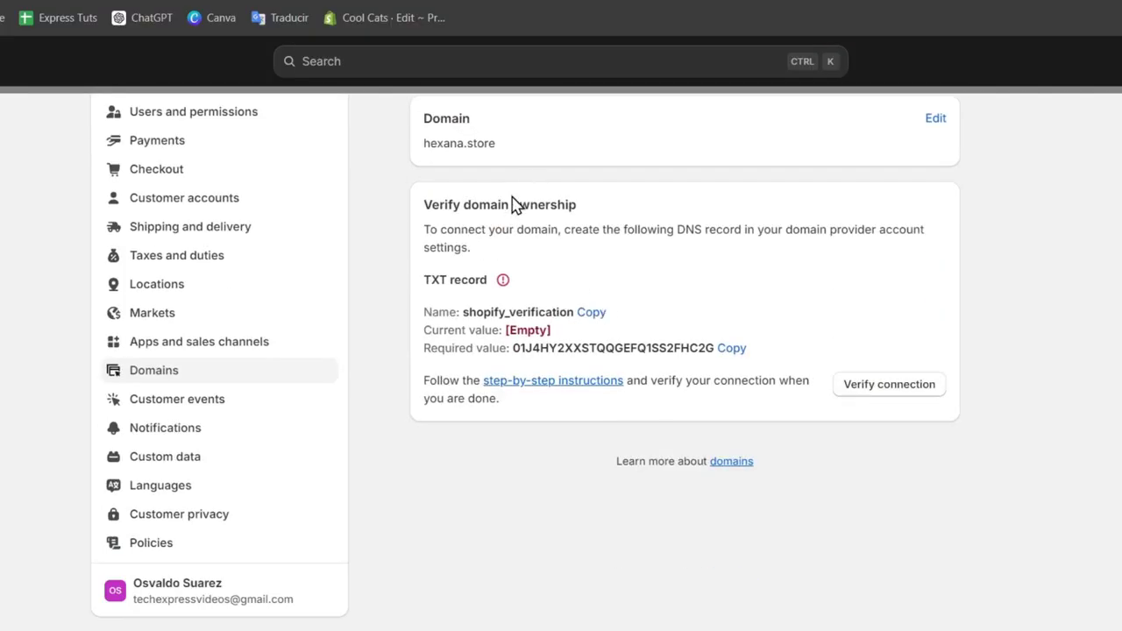
drag(491, 204, 624, 228)
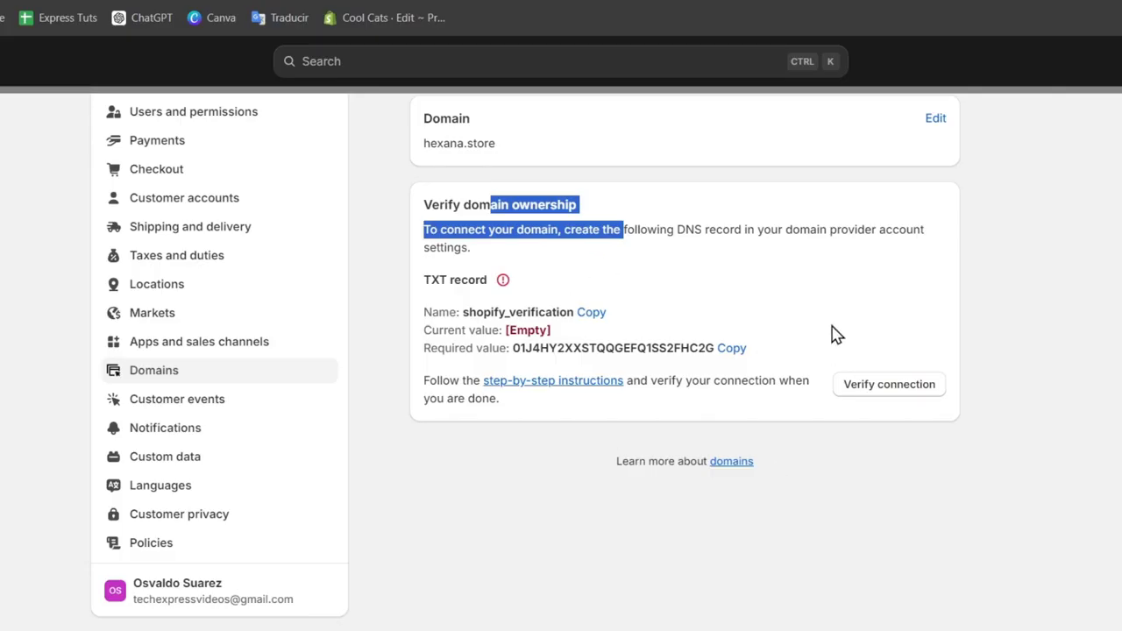
drag(668, 229, 890, 257)
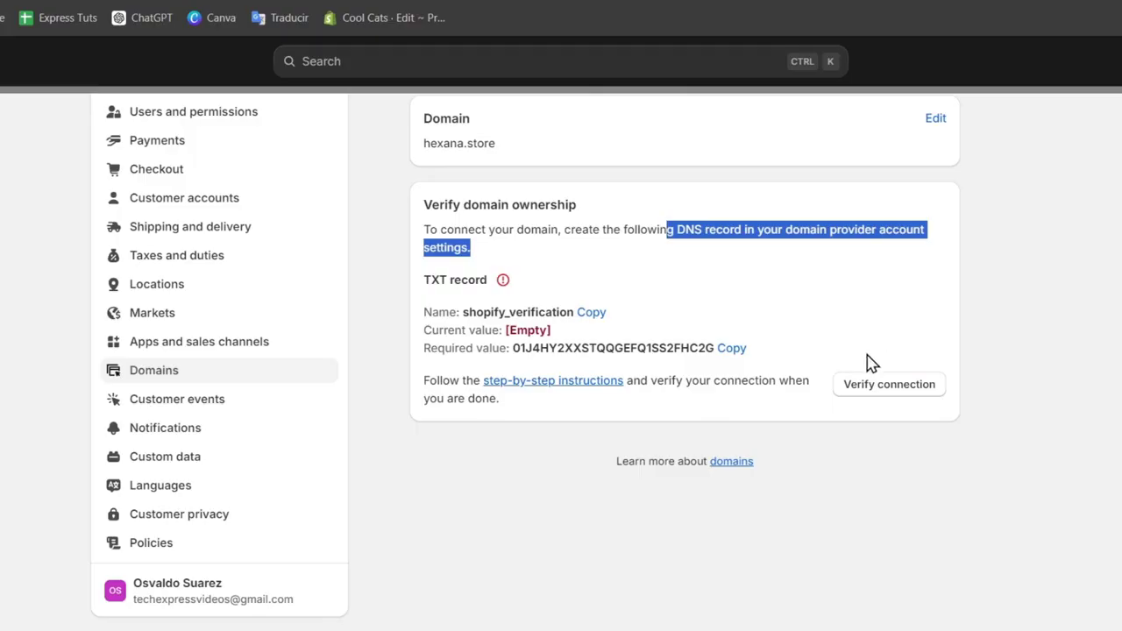
scroll(767, 452, up, 2)
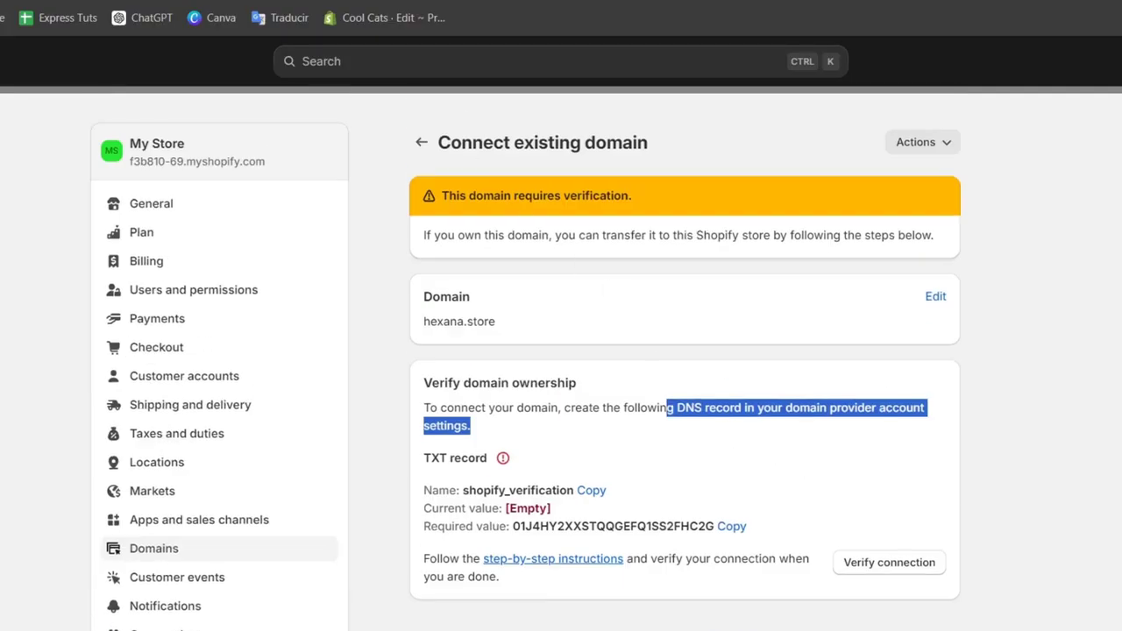
Switch to the Namecheap account and open its domain list
click(337, 1)
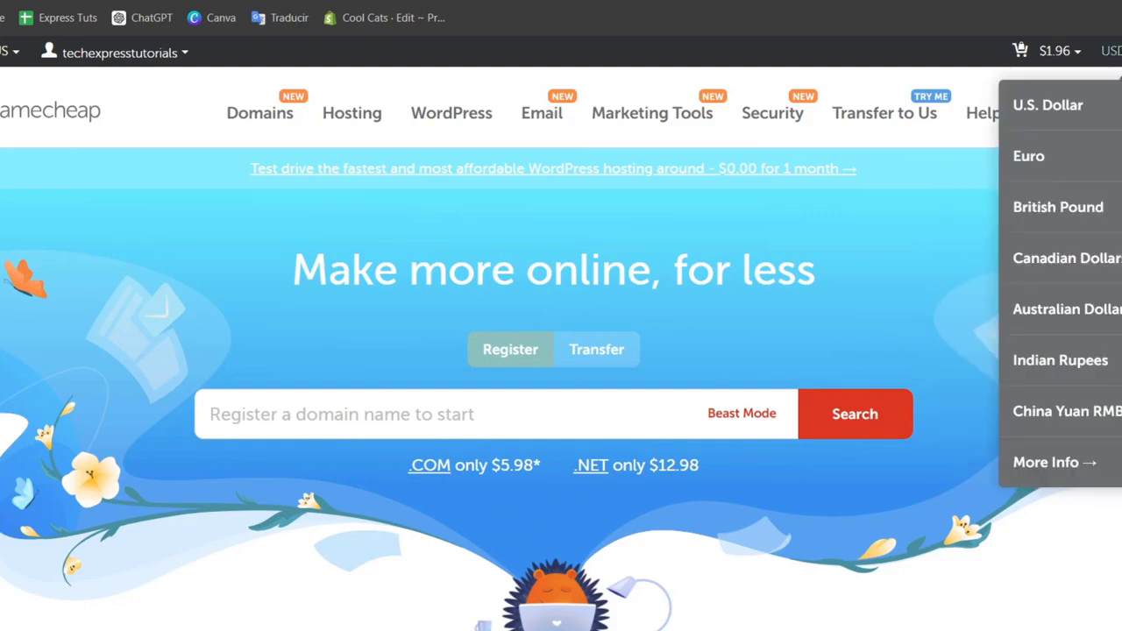
mouse_move(1113, 118)
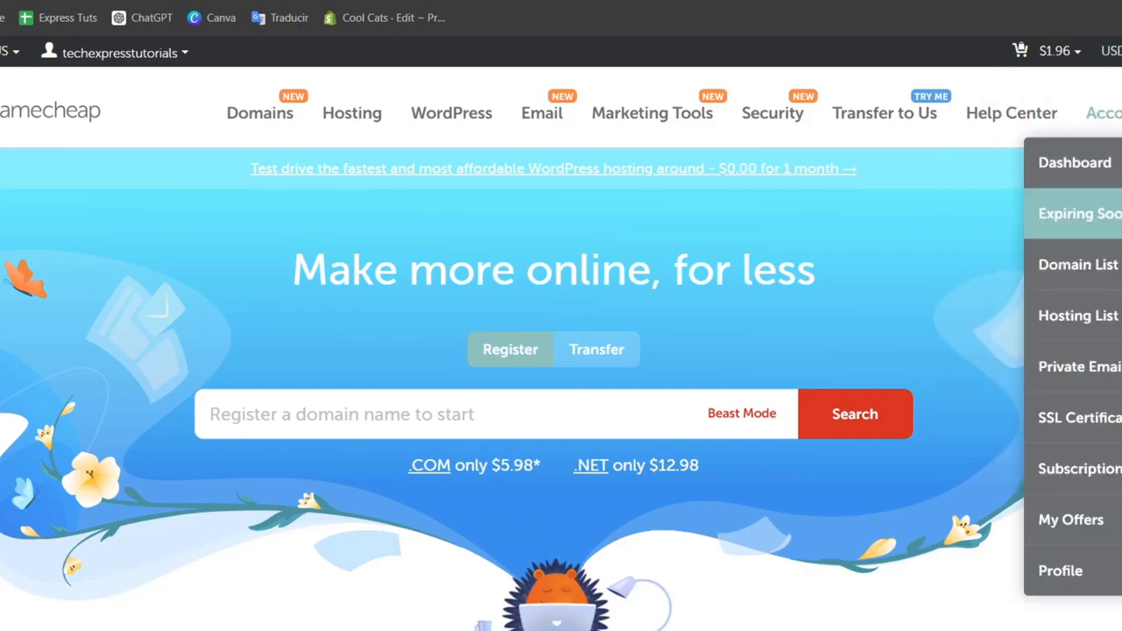
click(1109, 270)
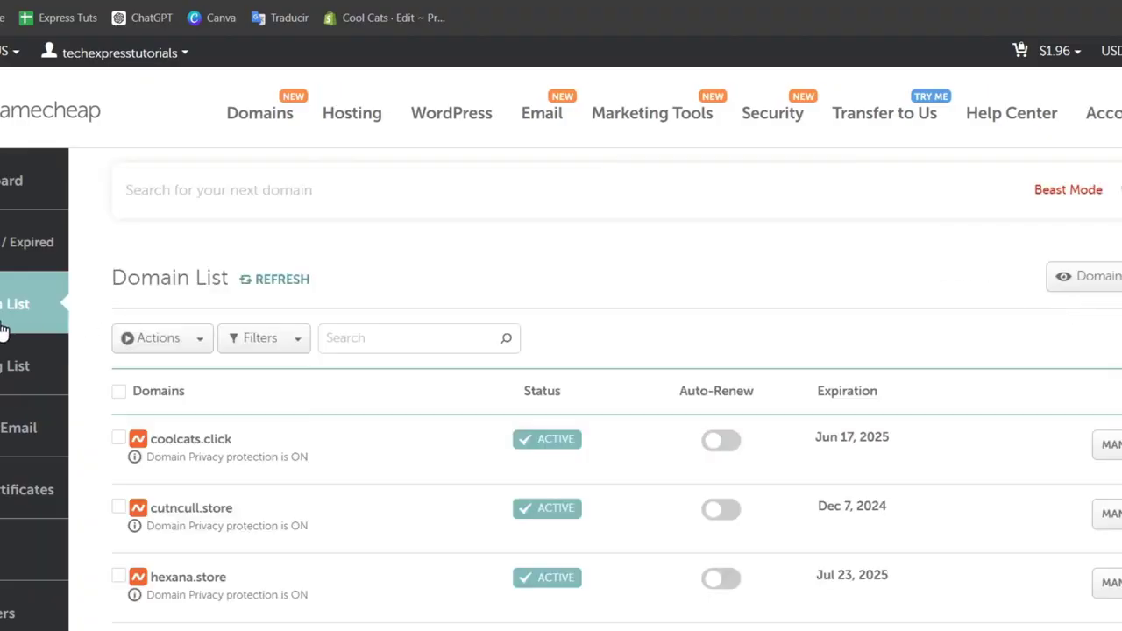
Open the coolcats.click domain's details and go to its Advanced DNS settings
scroll(762, 386, down, 3)
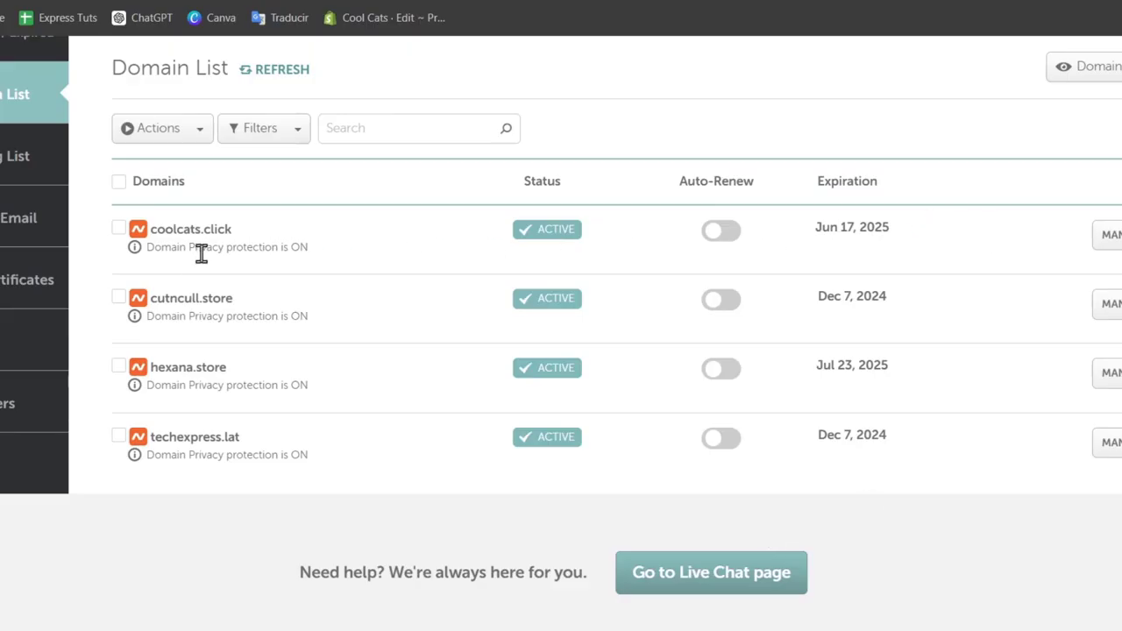
drag(156, 230, 247, 238)
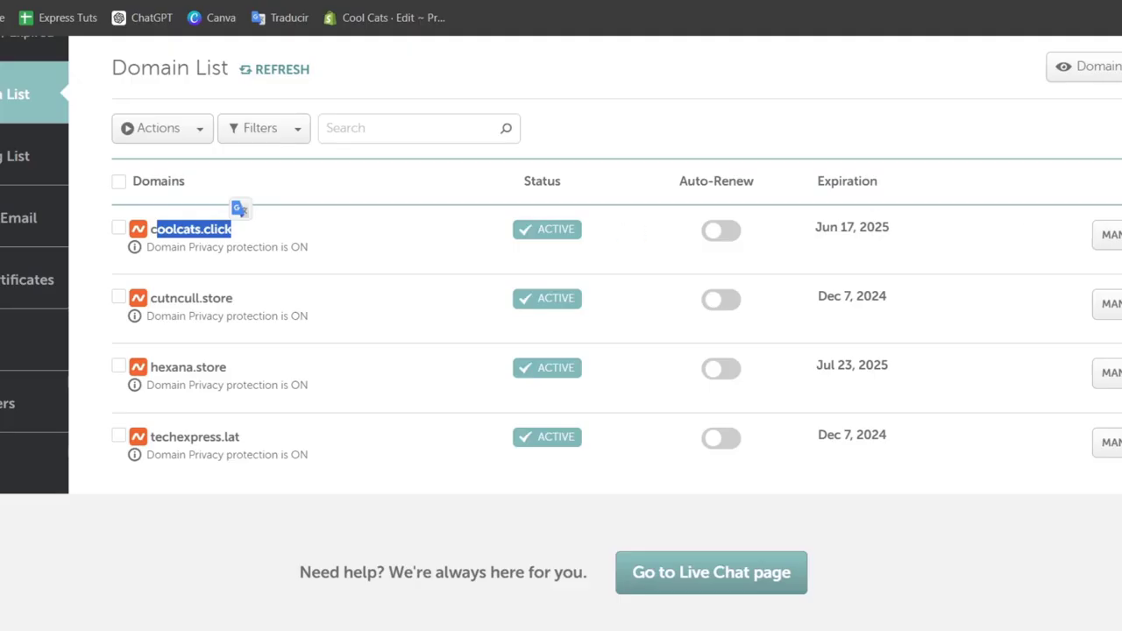
click(938, 241)
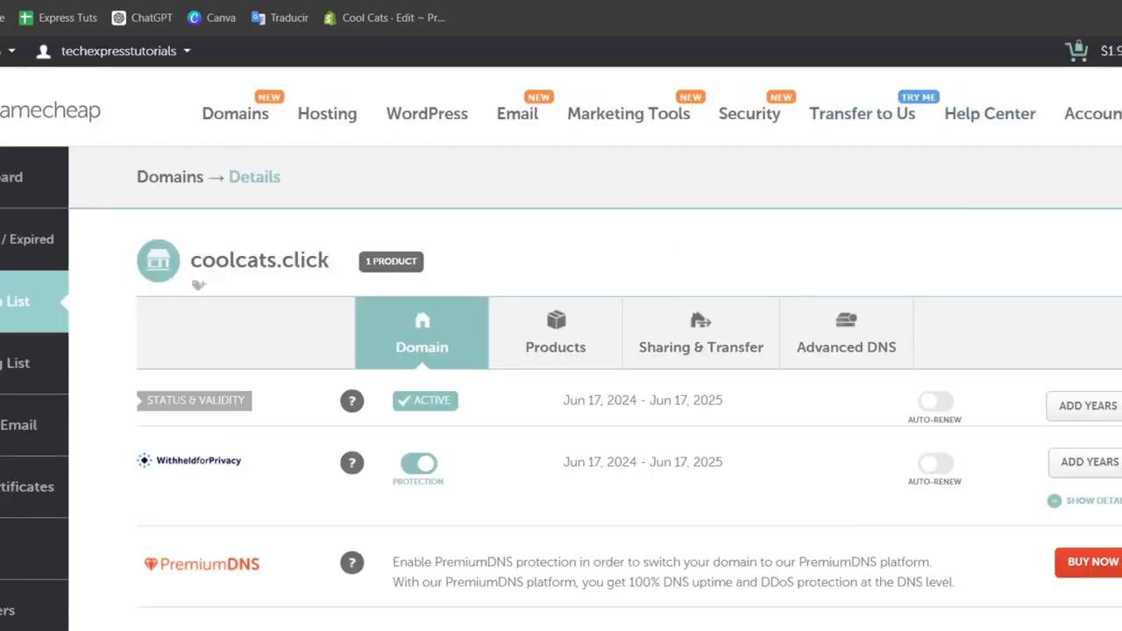
click(884, 343)
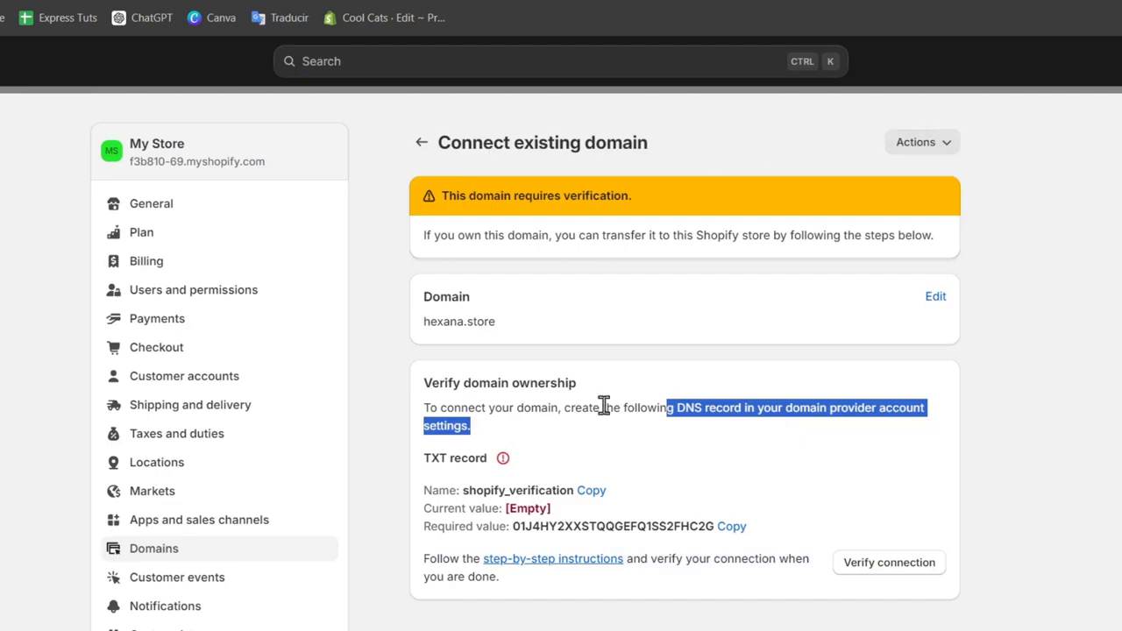
Select and copy the coolcats.click domain name from its details page
drag(501, 150, 744, 155)
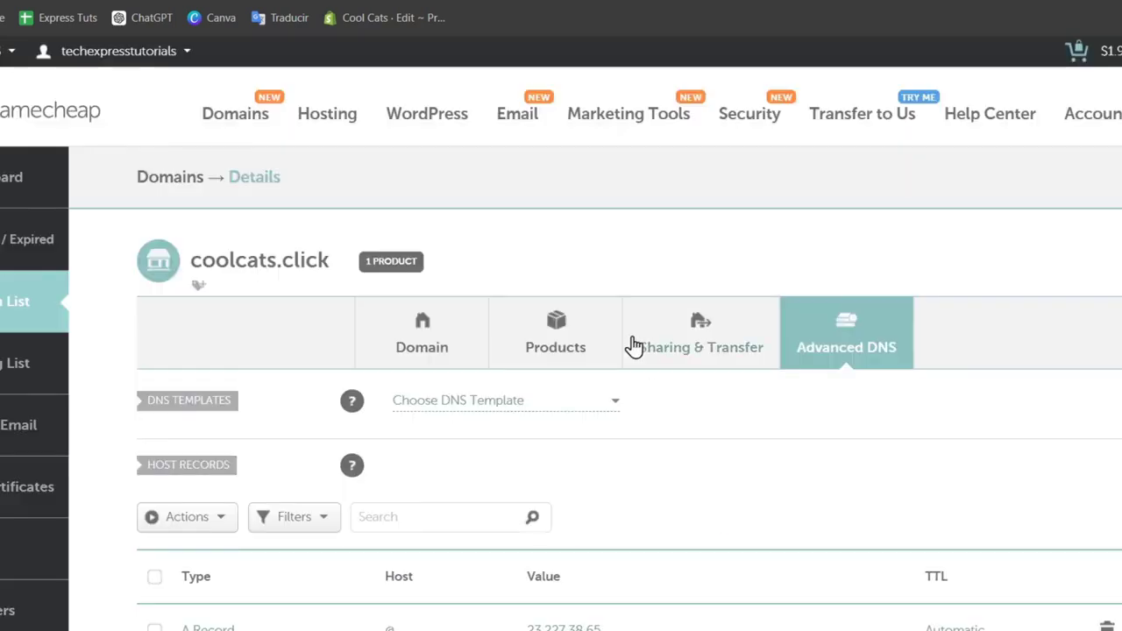
triple_click(300, 257)
click(328, 266)
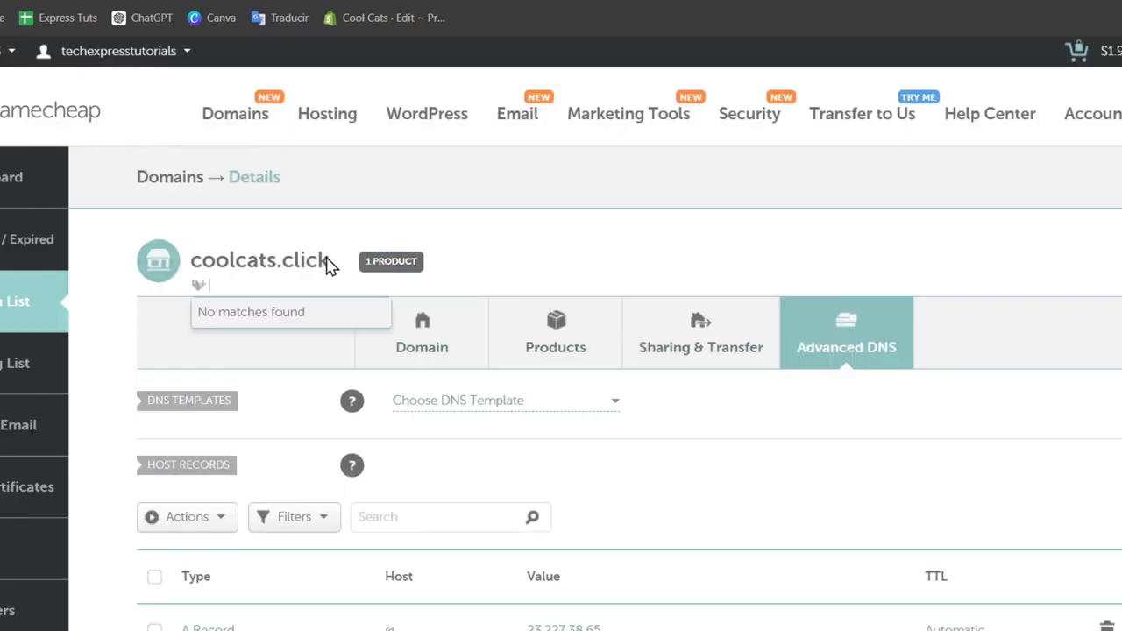
drag(326, 260, 194, 260)
key(ctrl+c)
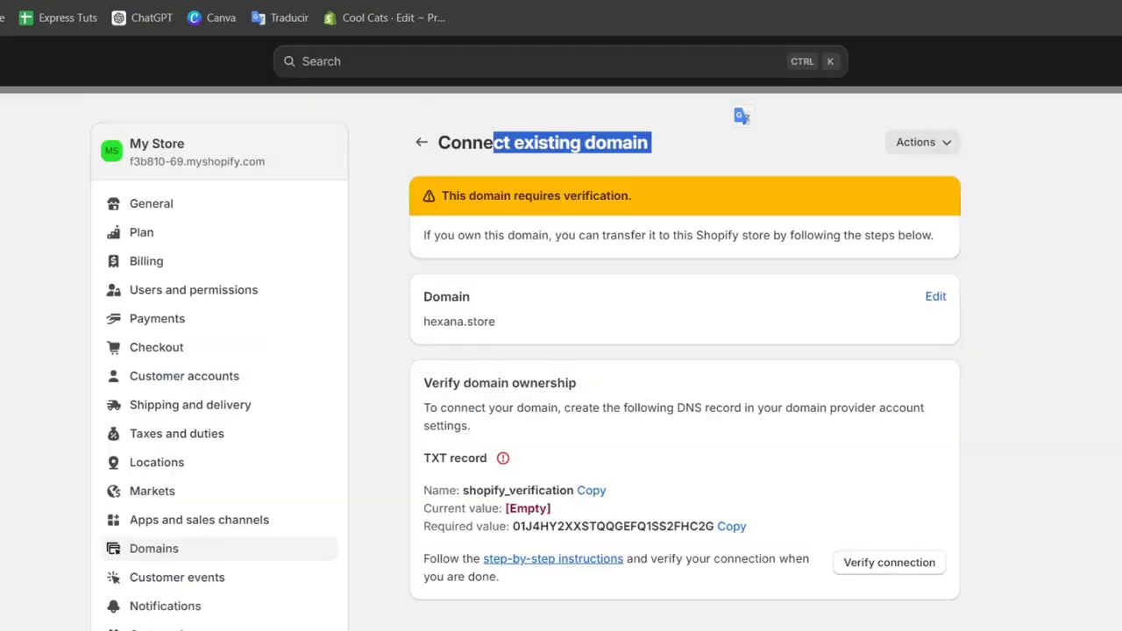
Restart connecting an existing domain in the store, paste coolcats.click as the domain and continue
click(419, 145)
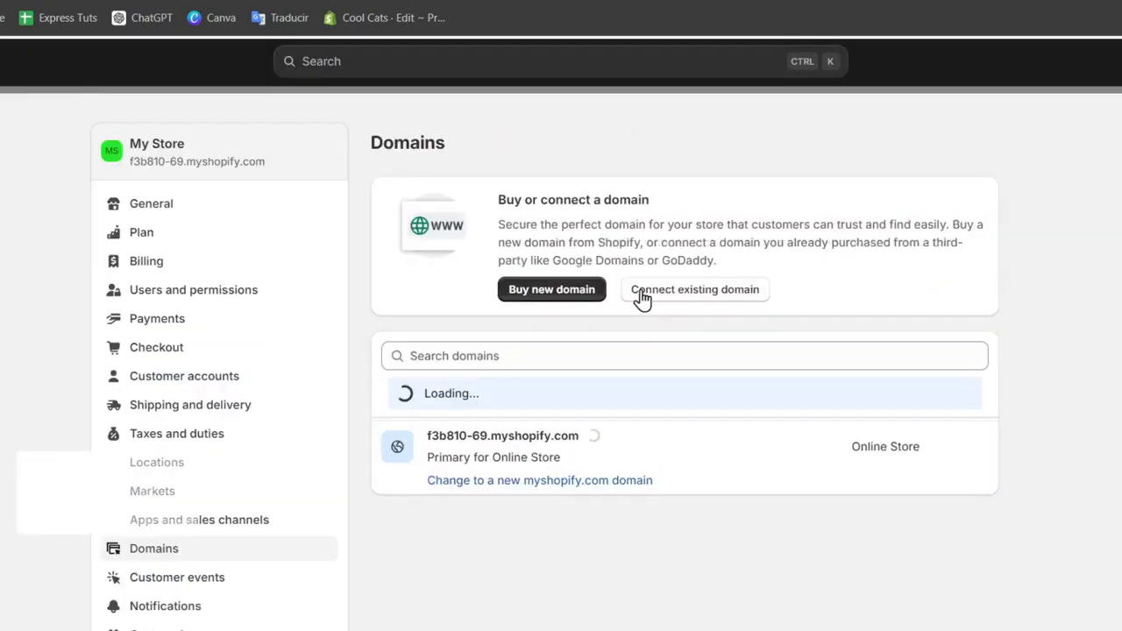
click(642, 299)
key(ctrl+v)
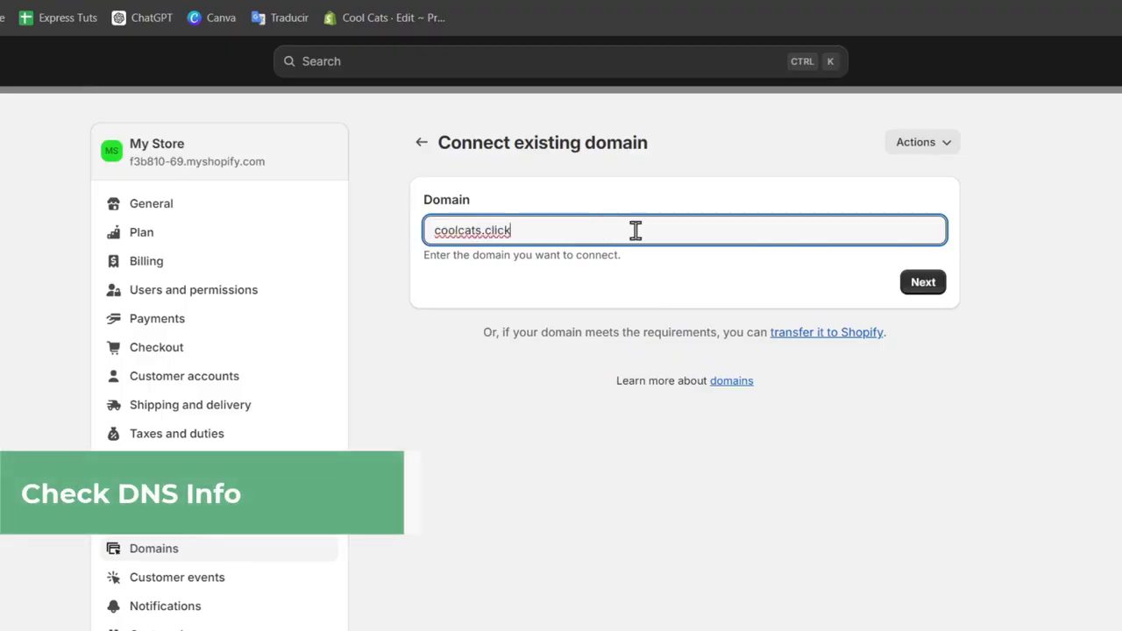
click(922, 281)
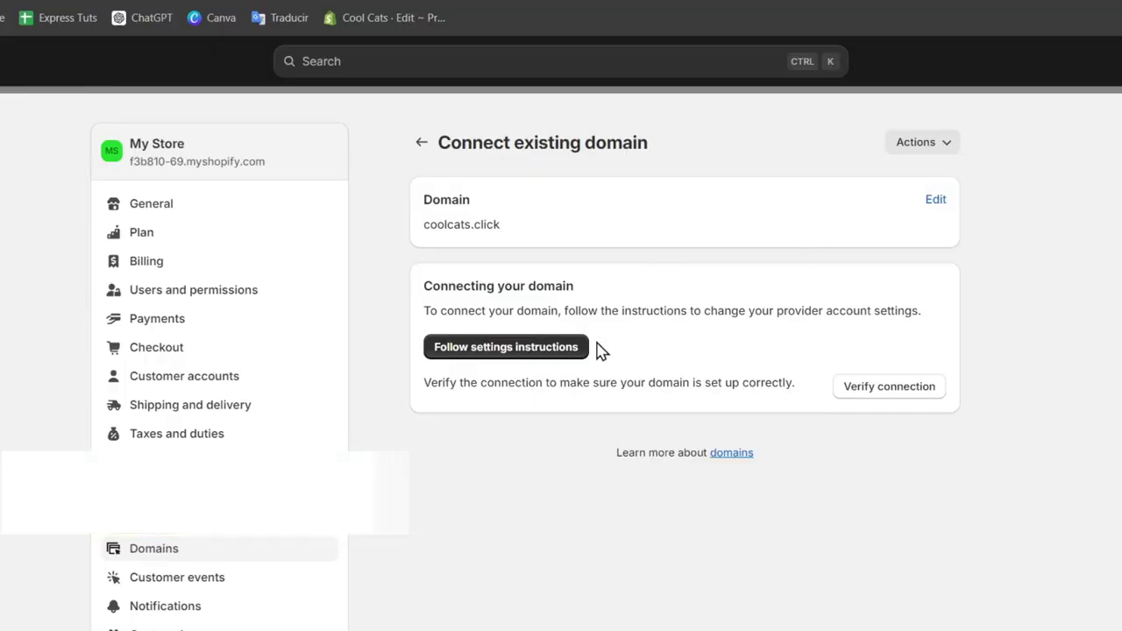
Verify the coolcats.click domain connection
click(880, 386)
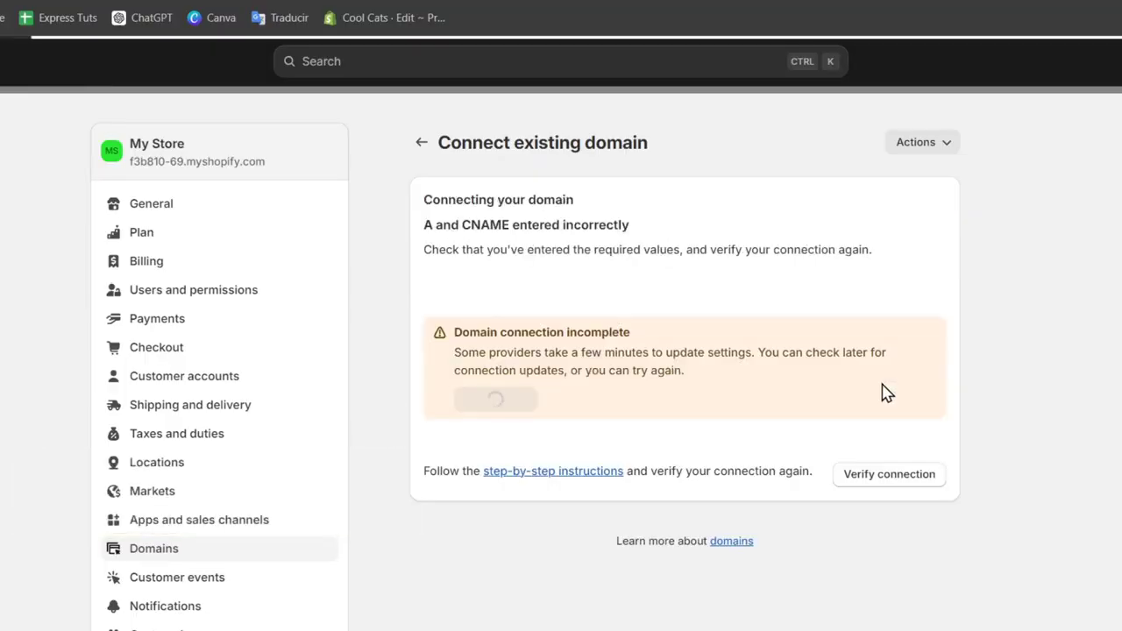
drag(489, 343, 689, 301)
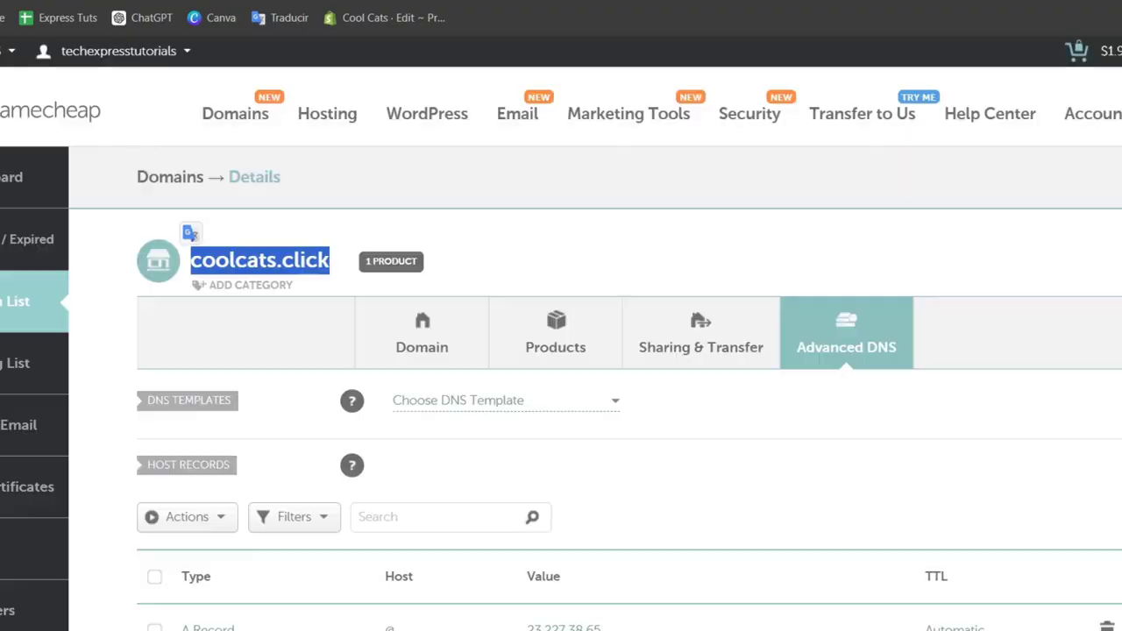
Review the coolcats.click host records and other DNS settings in Namecheap
scroll(844, 591, down, 5)
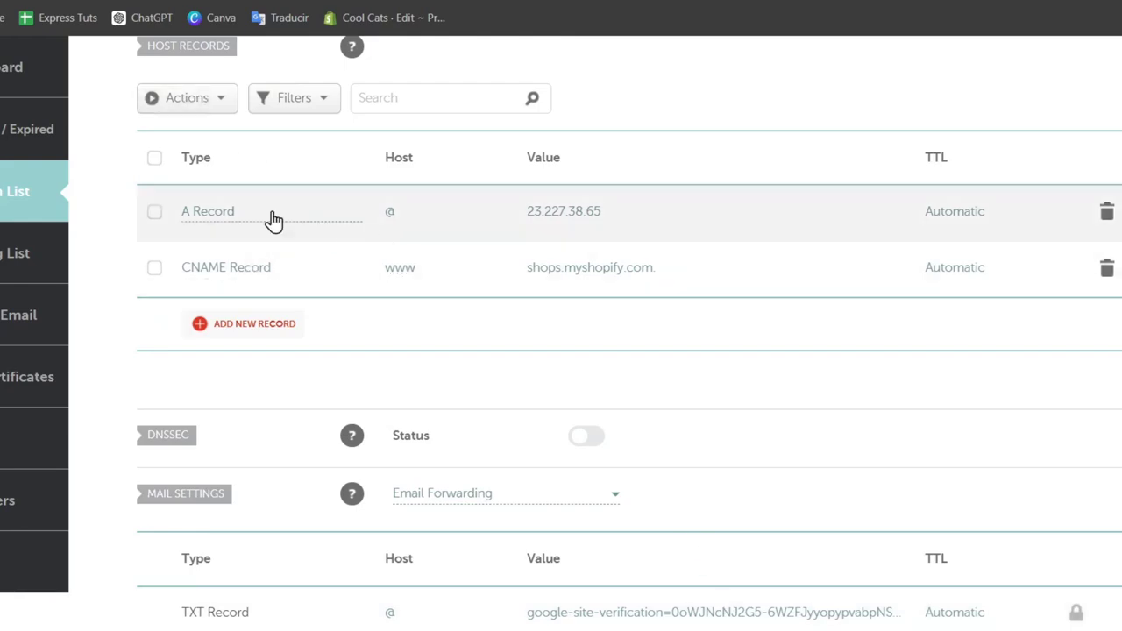
scroll(298, 409, down, 3)
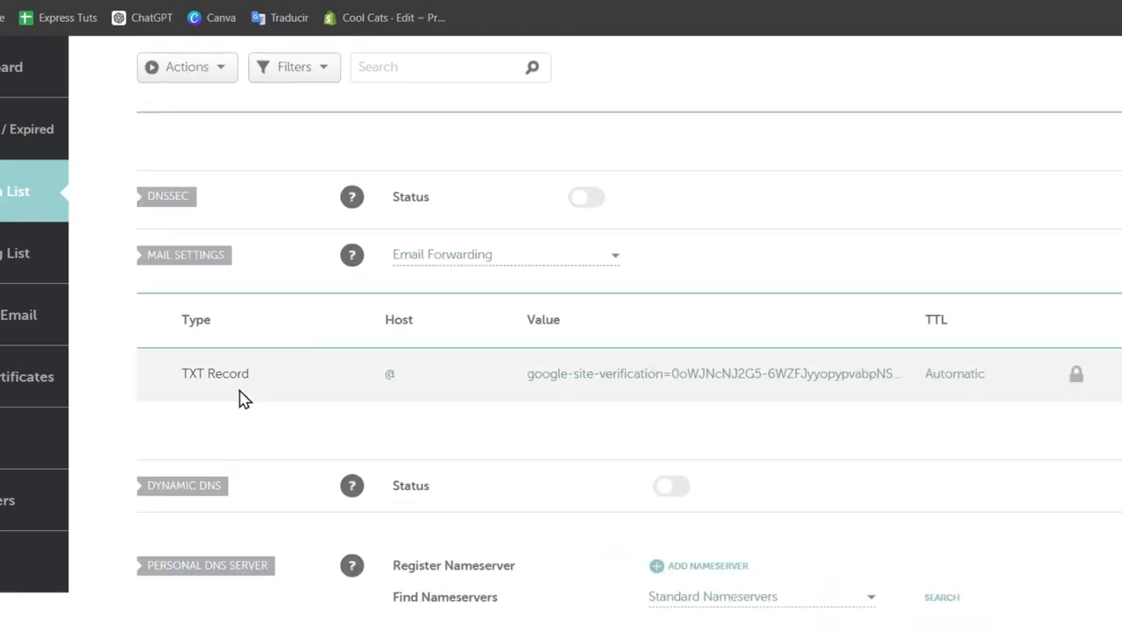
scroll(245, 402, down, 3)
scroll(275, 425, down, 5)
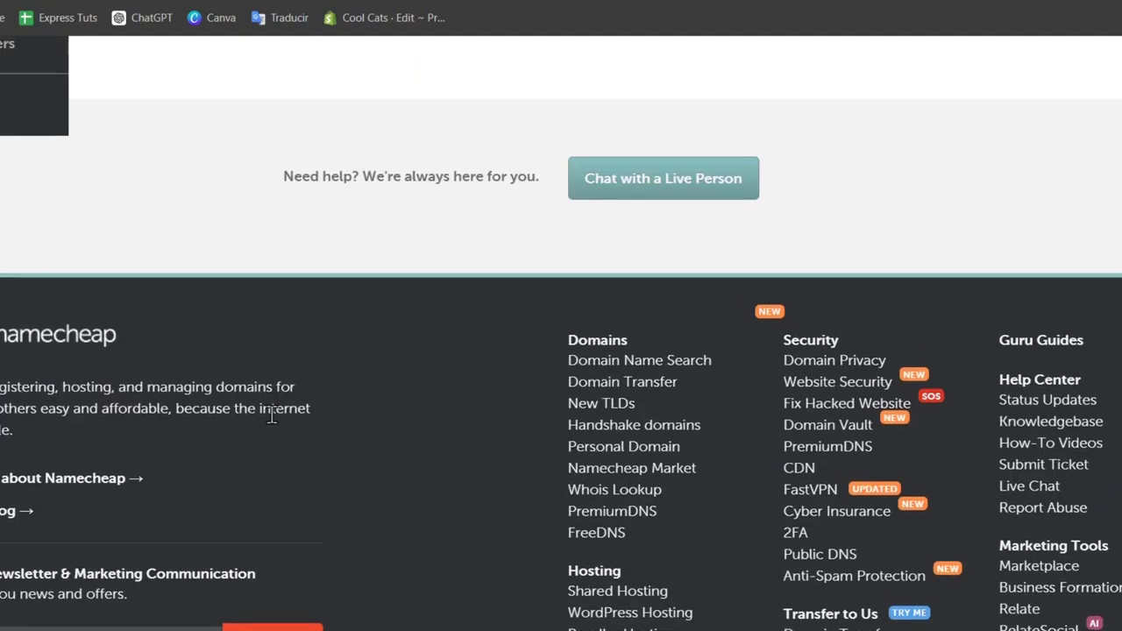
scroll(271, 417, up, 10)
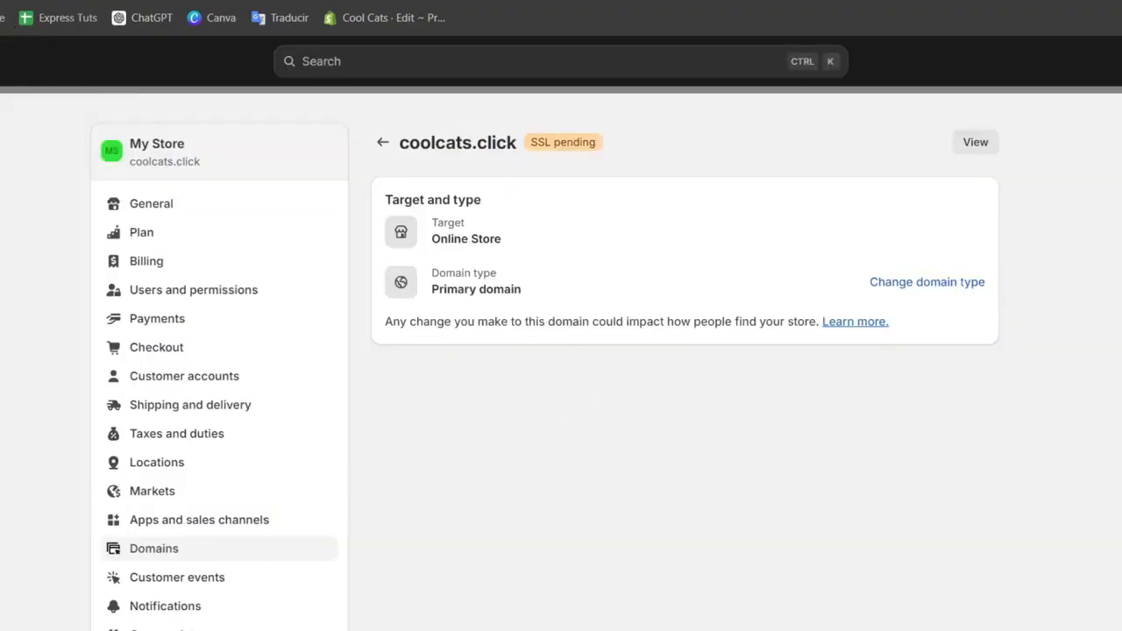
Open the help article on domain targets and read the steps for changing a domain target
click(857, 324)
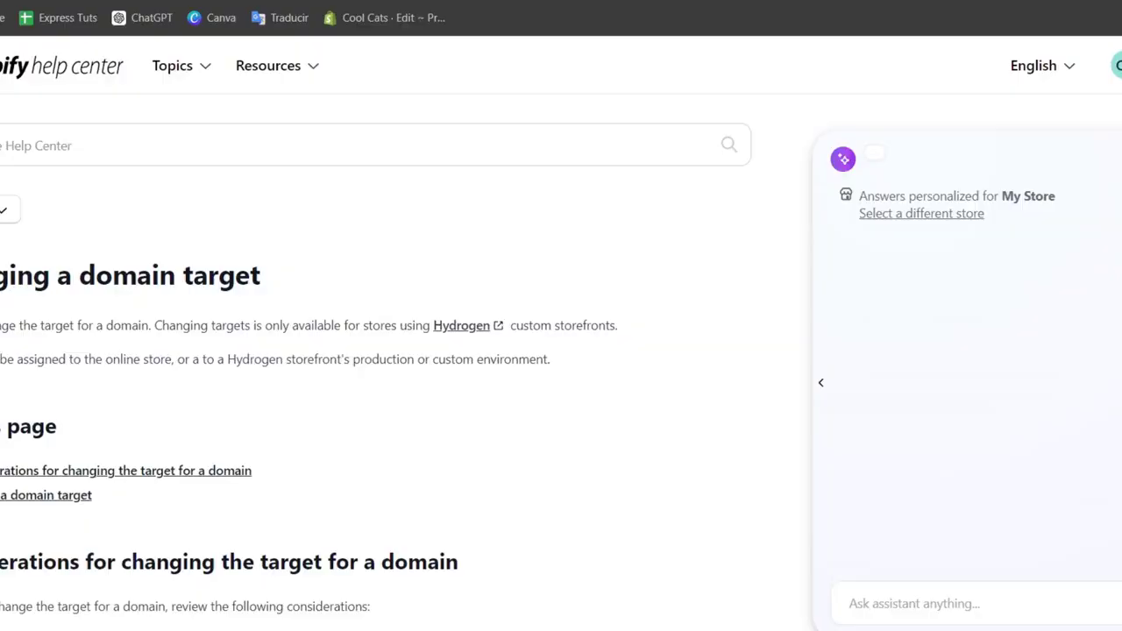
scroll(539, 386, down, 5)
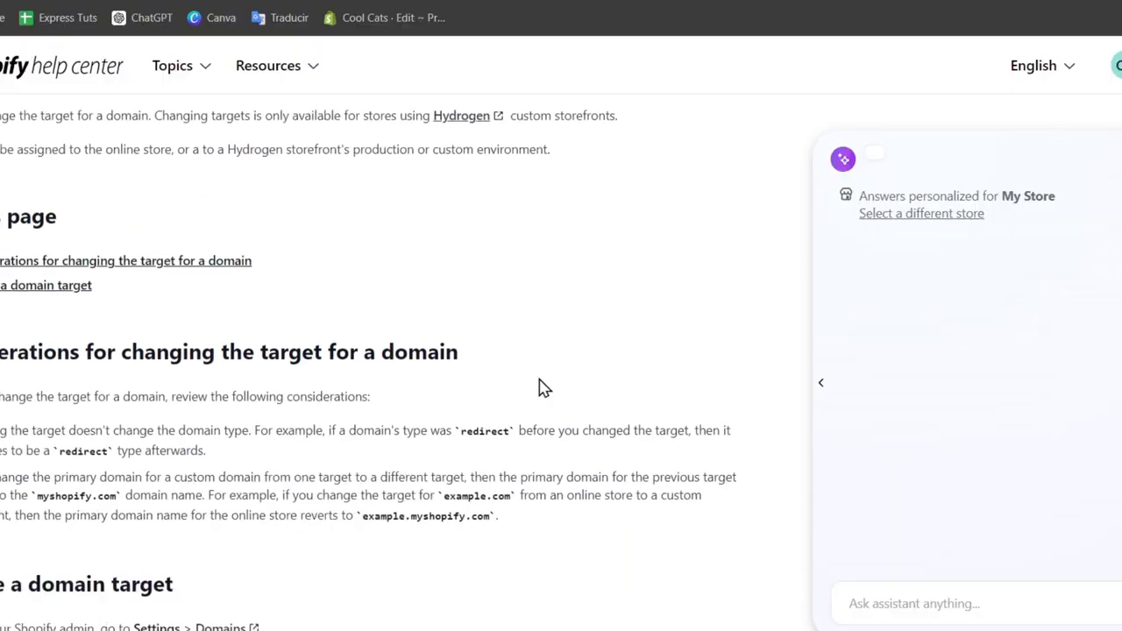
scroll(534, 394, down, 3)
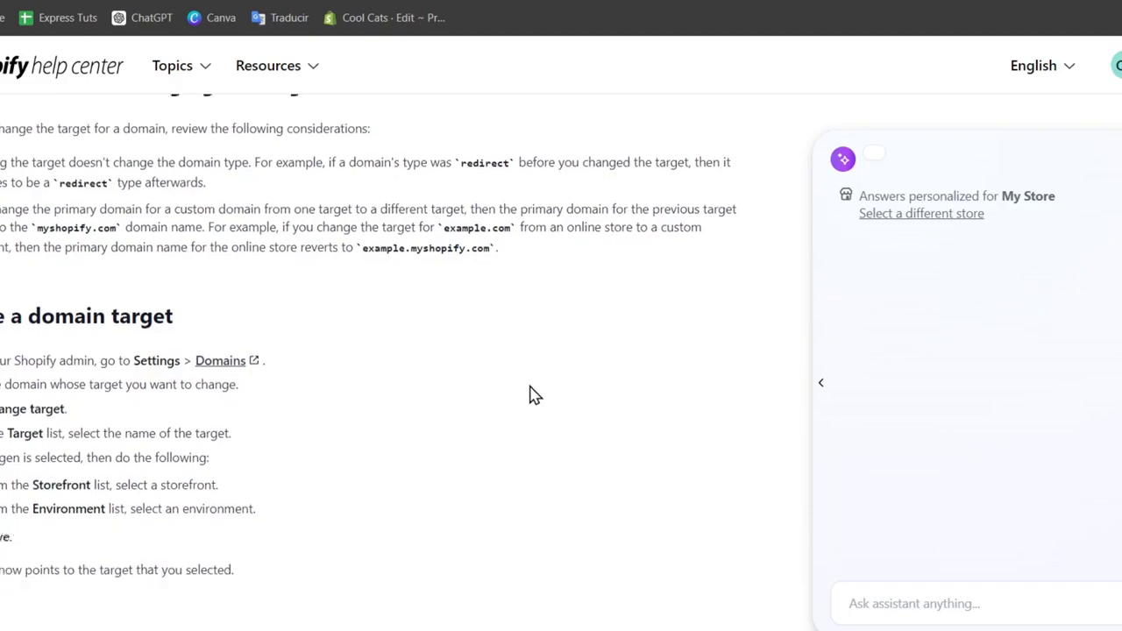
scroll(531, 393, up, 5)
scroll(529, 392, down, 5)
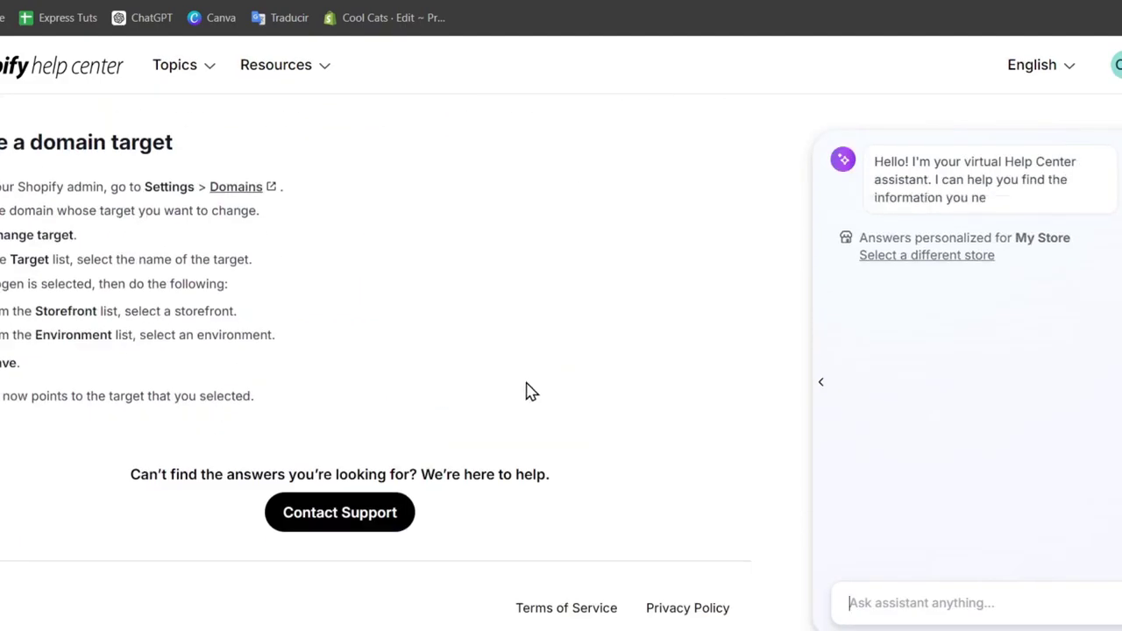
scroll(526, 391, up, 3)
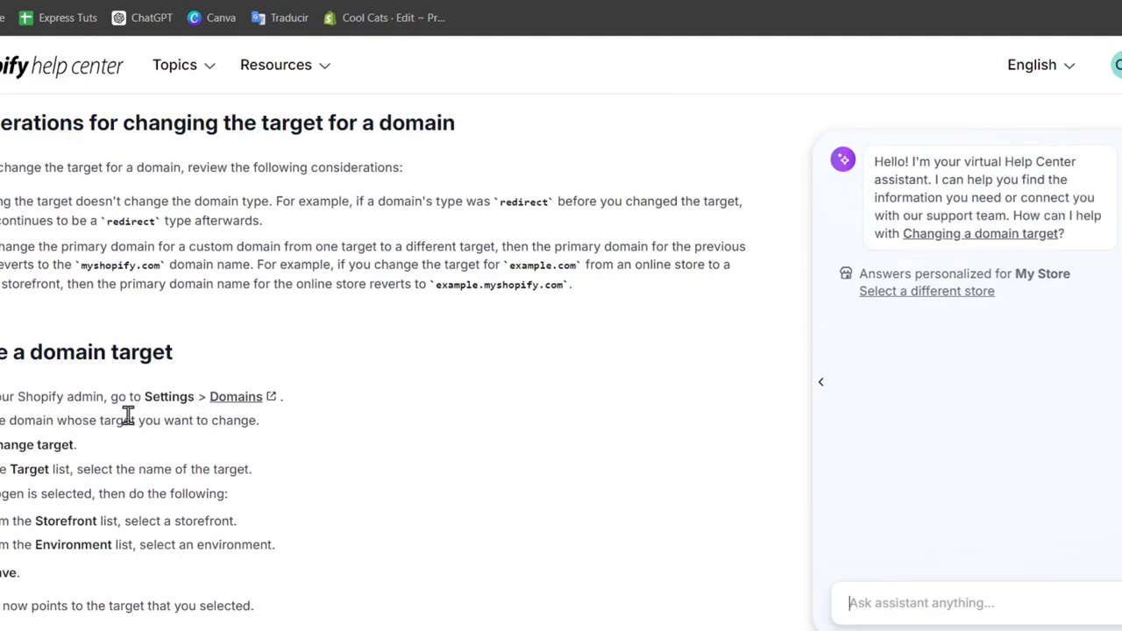
drag(27, 445, 92, 469)
click(118, 522)
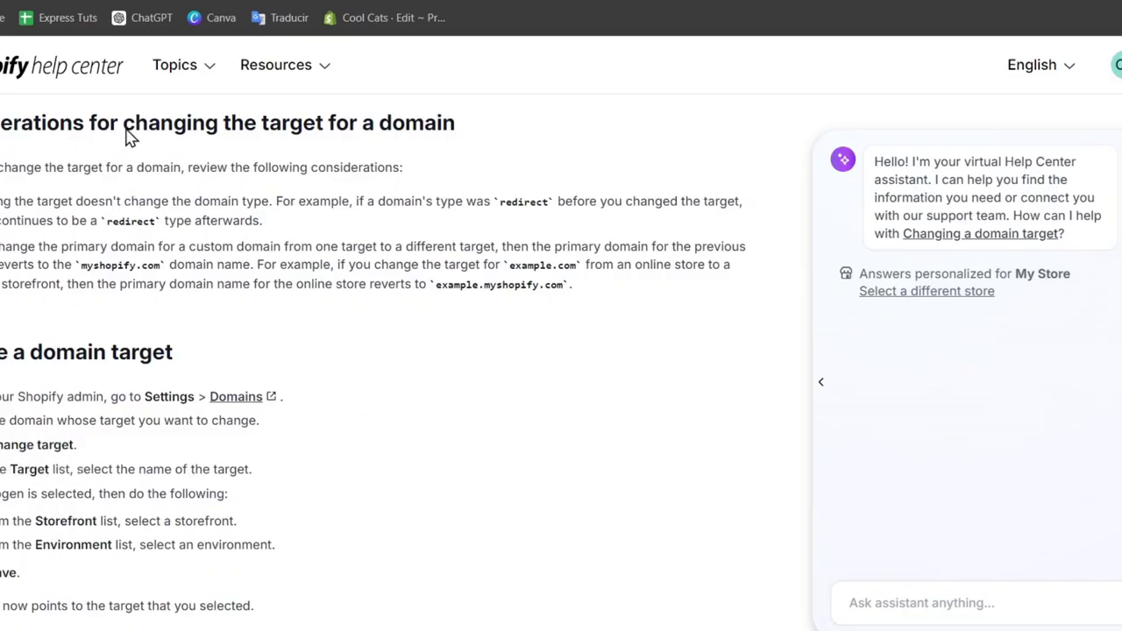
Review the domain type options for coolcats.click without changing them, and open the storefront
click(110, 1)
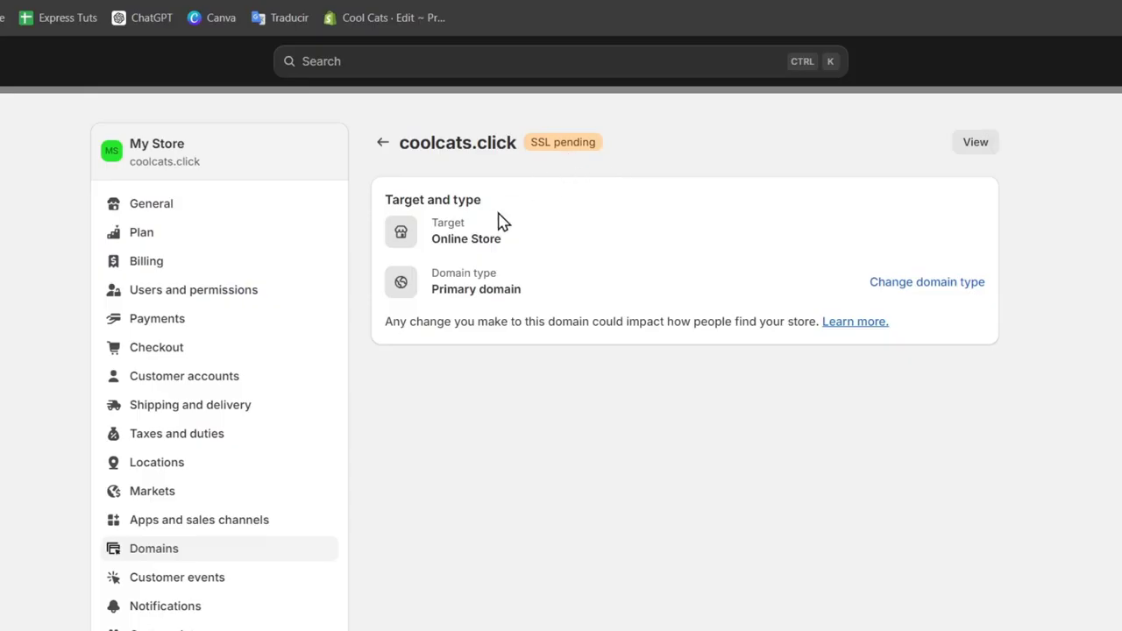
click(946, 287)
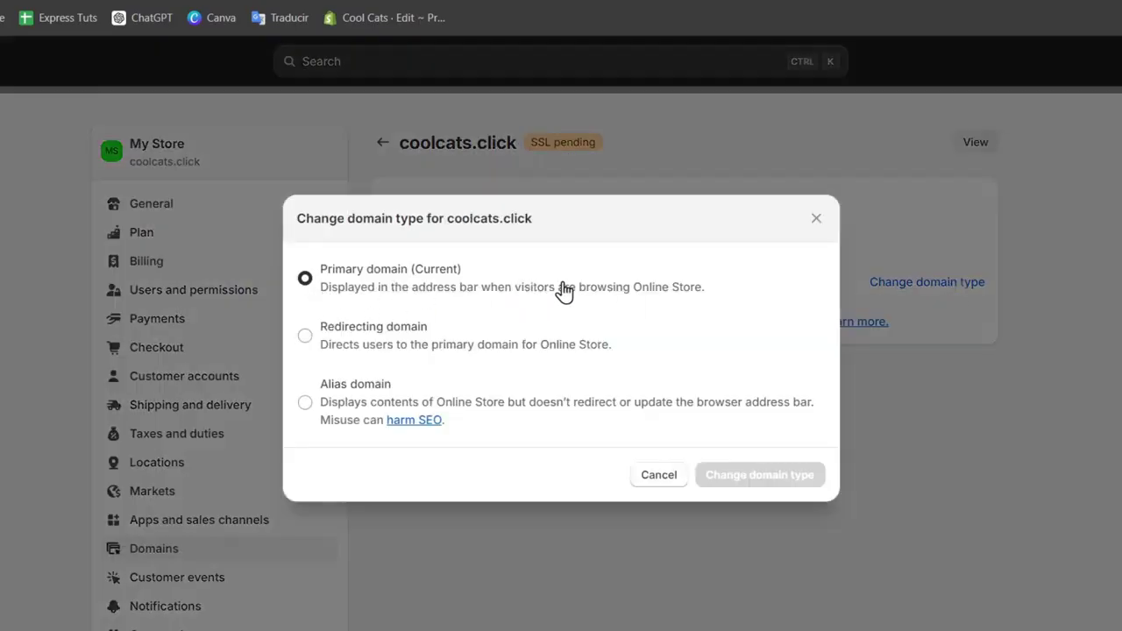
click(684, 480)
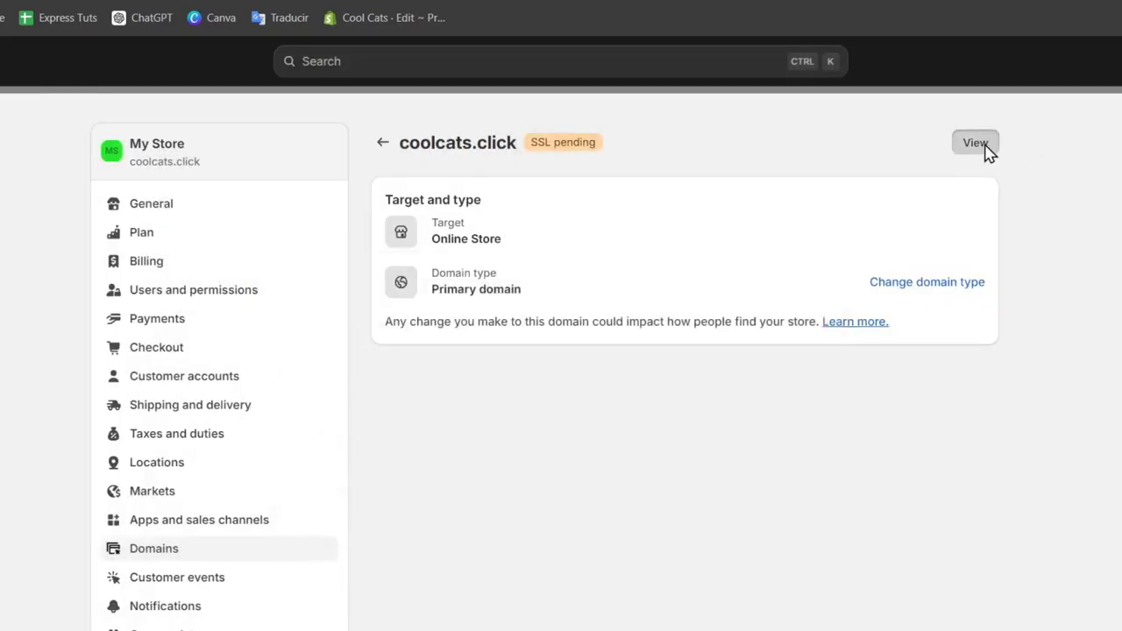
click(986, 151)
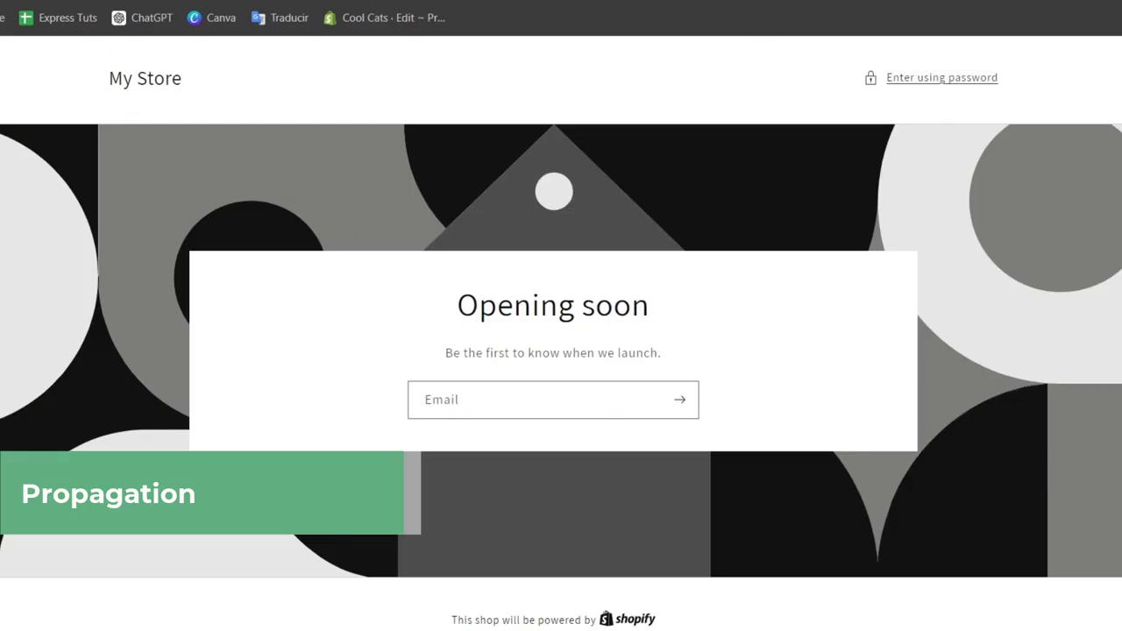
Search the web for DNS Checker in a new tab
key(ctrl+t)
text(DNS)
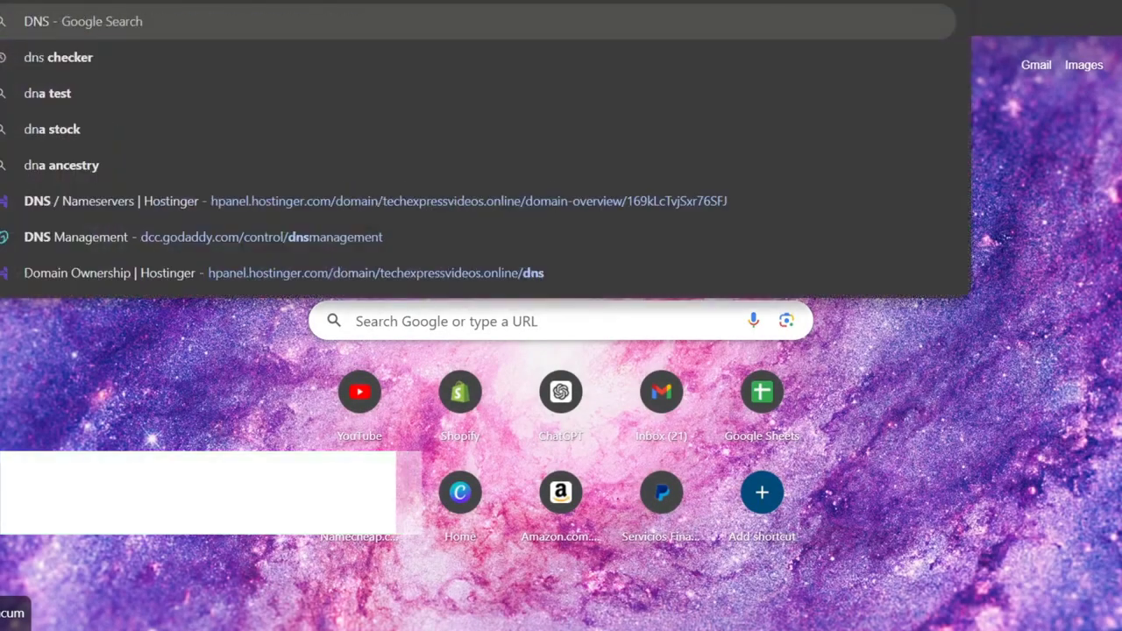
text( Checker)
key(Return)
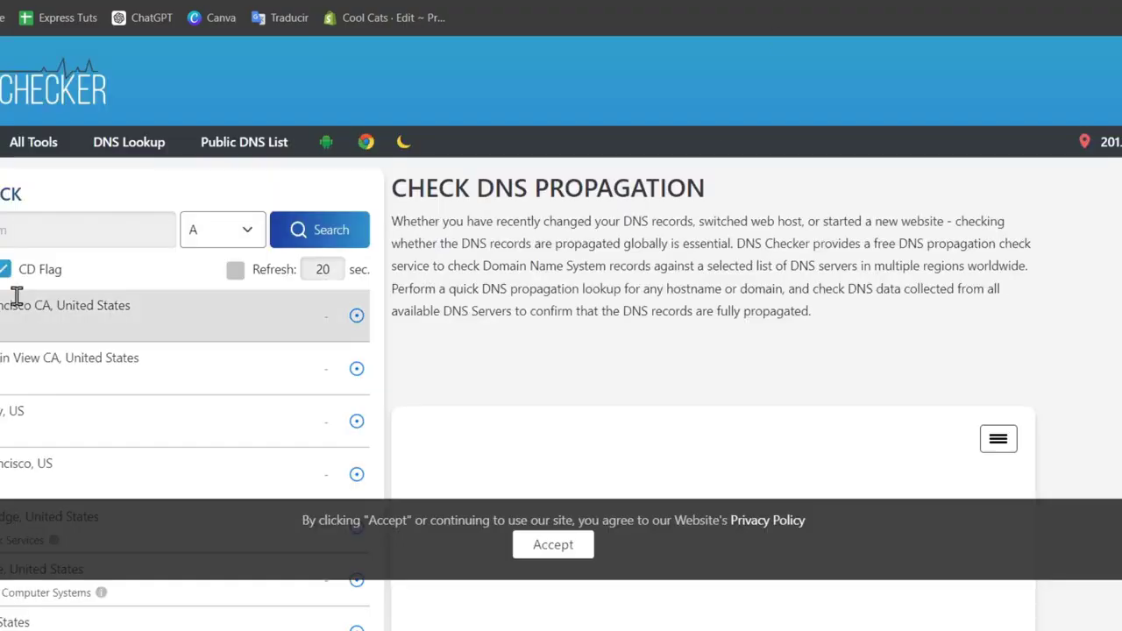
Check the A record propagation for coolcats.click in DNS Checker and review the results across global servers
click(25, 238)
key(ctrl+v)
double_click(77, 229)
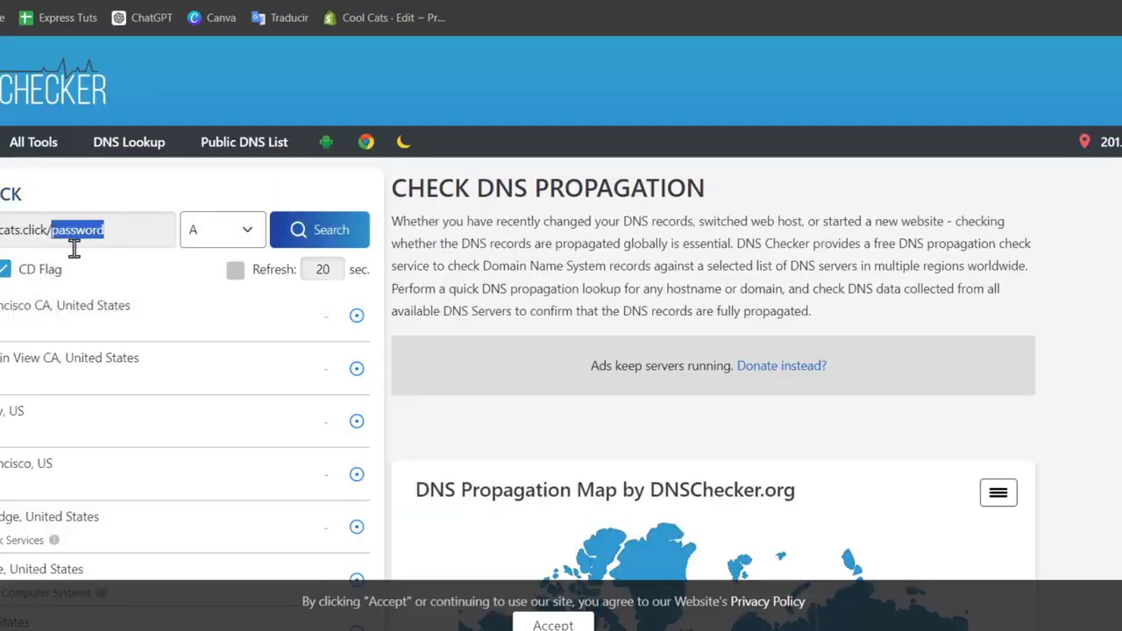
key(BackSpace)
key(BackSpace)
click(295, 243)
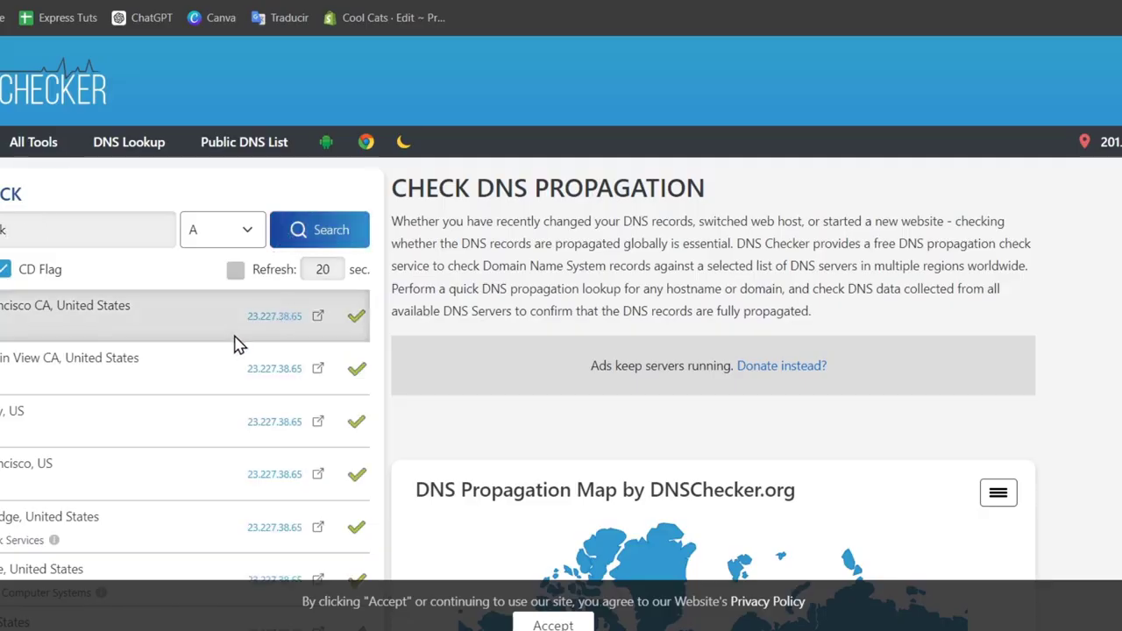
scroll(236, 343, down, 5)
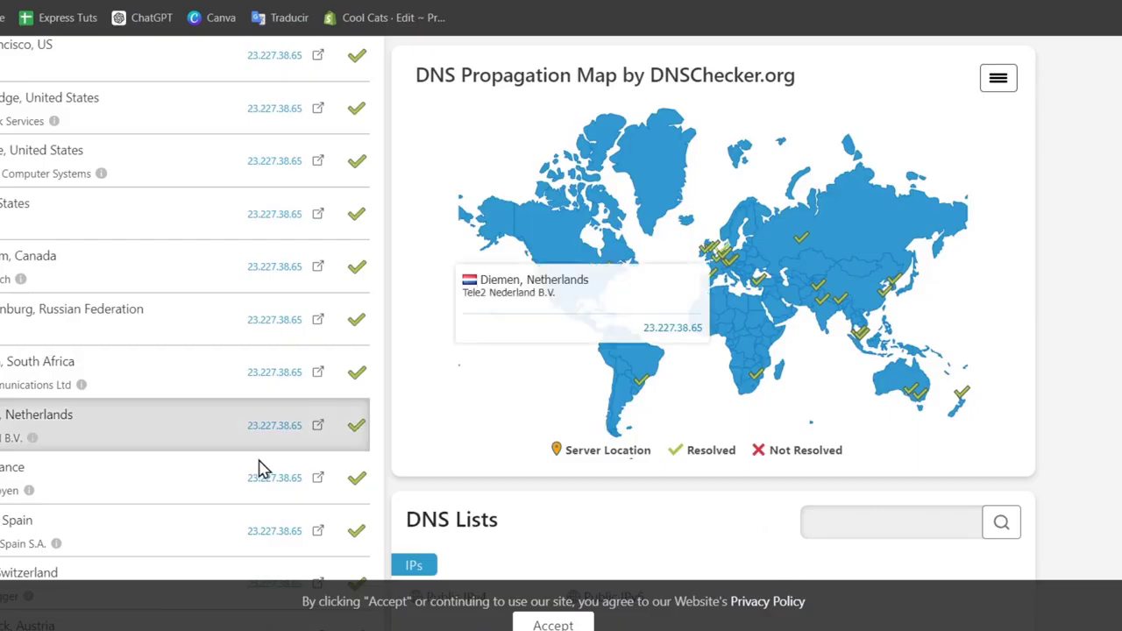
scroll(258, 466, down, 5)
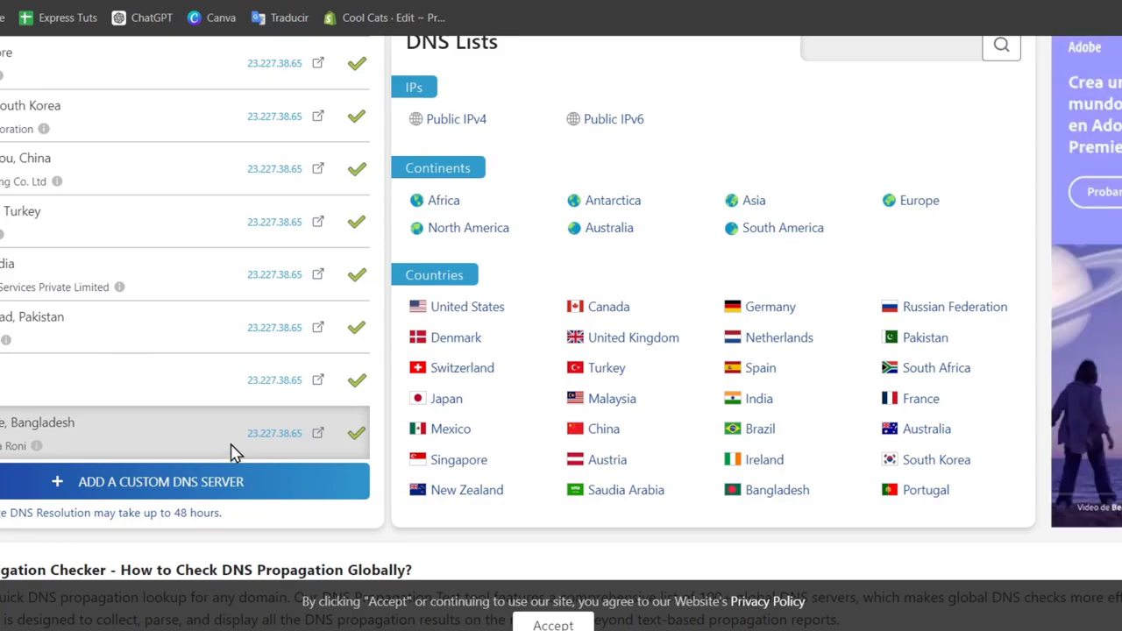
scroll(236, 454, up, 10)
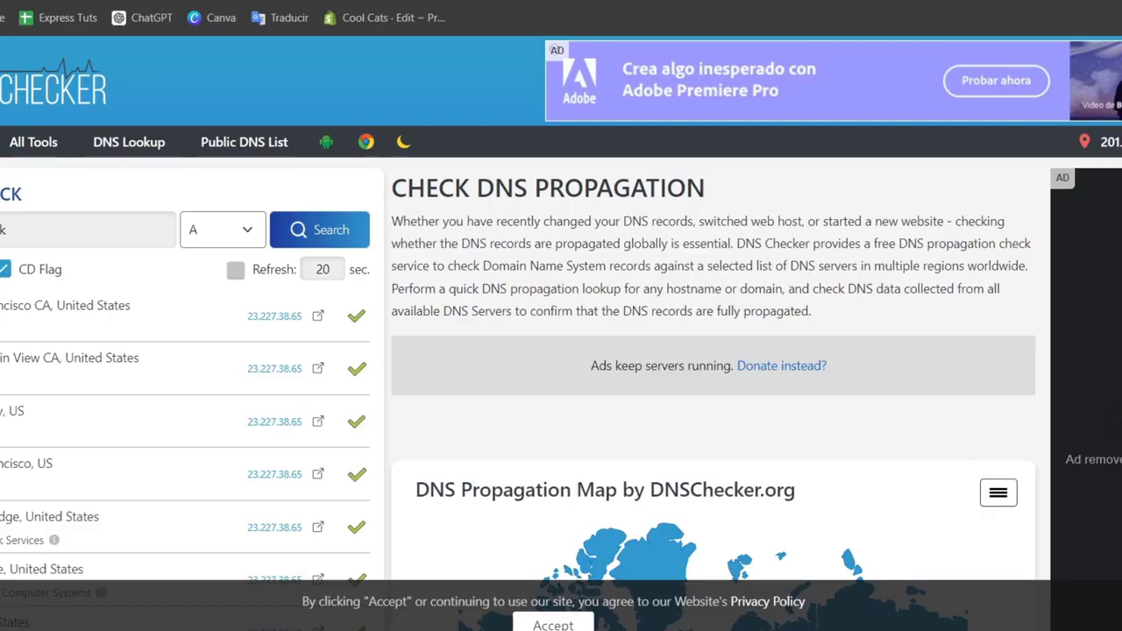
Clear the browser's cookies and other site data plus cached images and files for all time
click(1121, 0)
click(1078, 599)
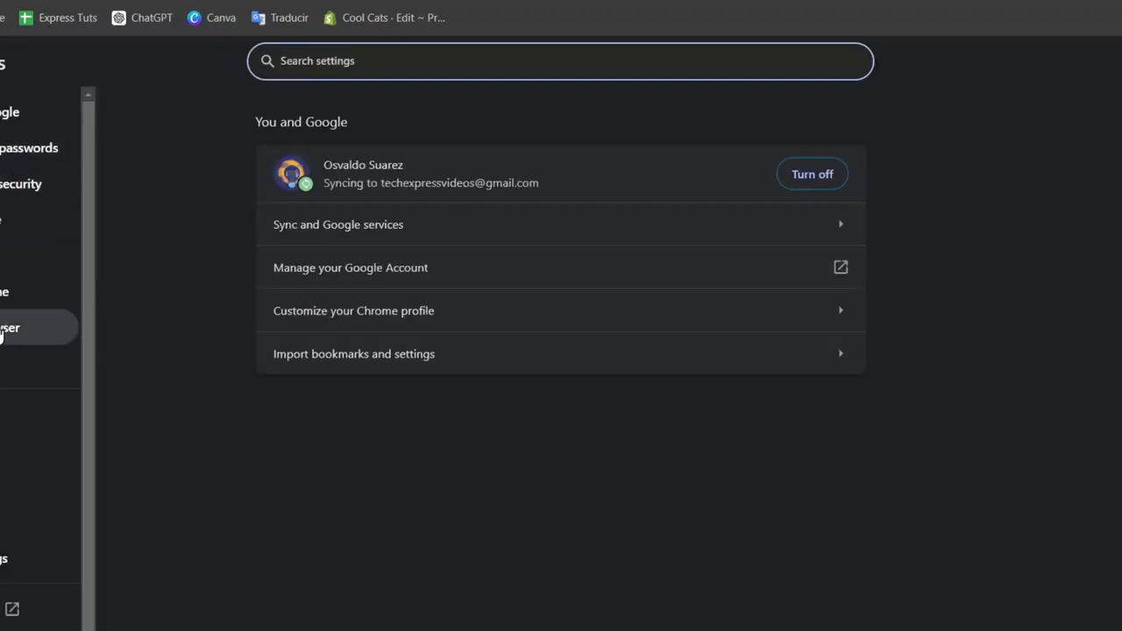
scroll(7, 346, down, 1)
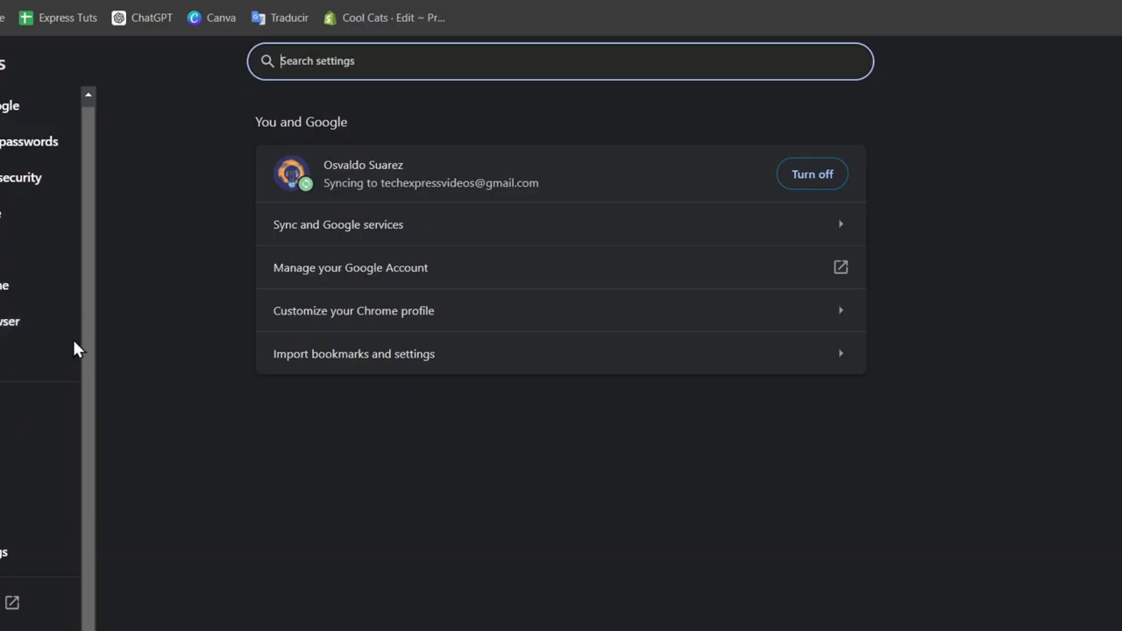
click(27, 177)
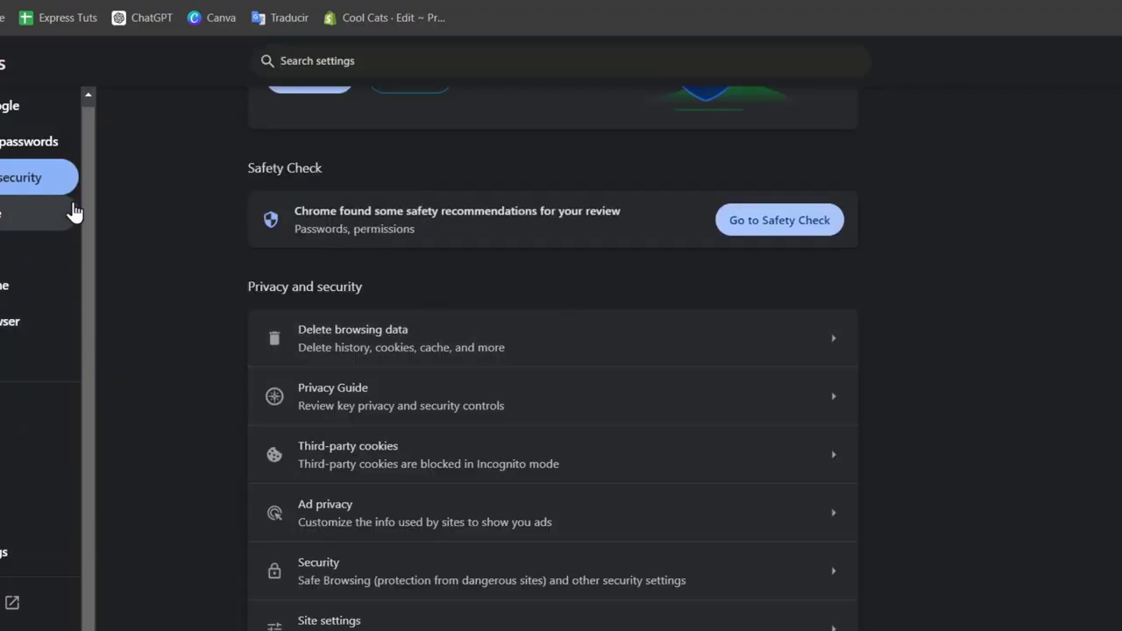
click(441, 349)
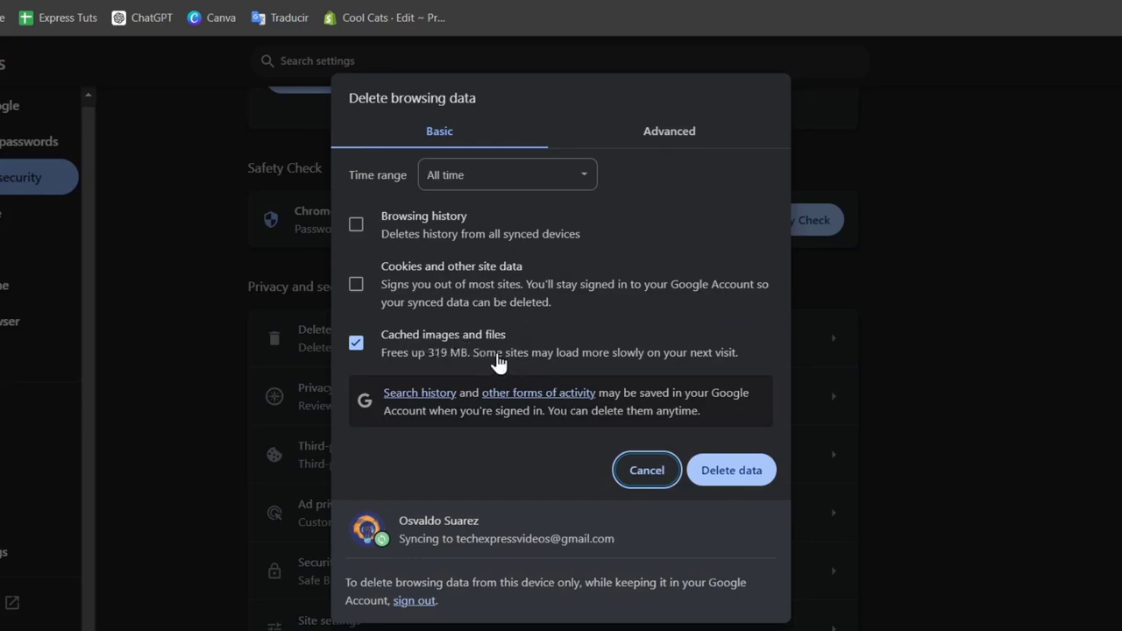
click(459, 289)
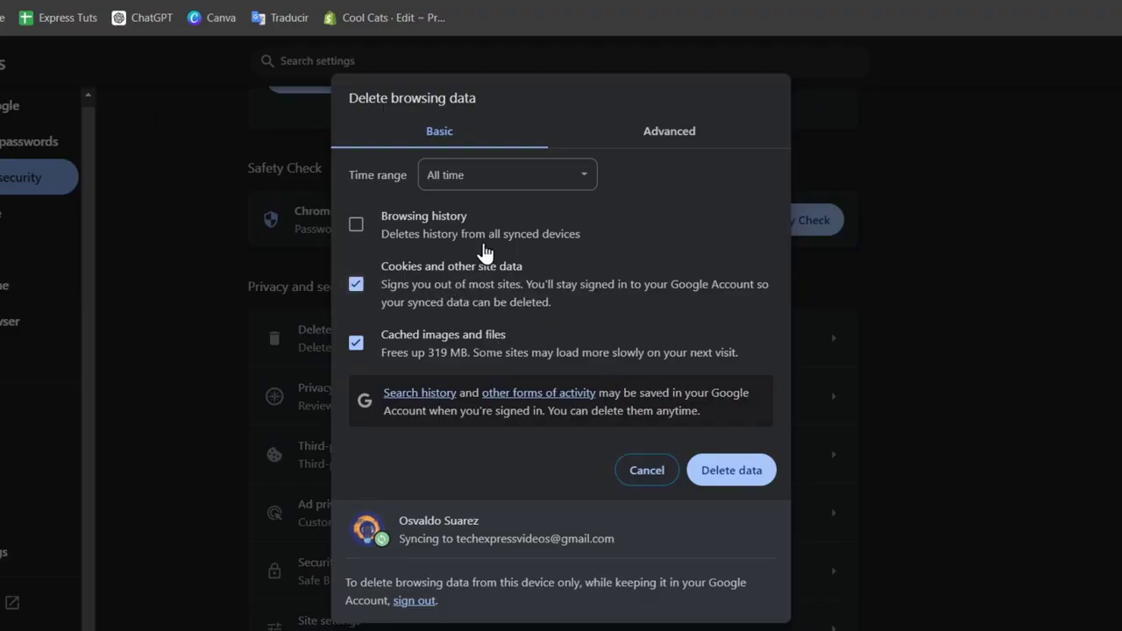
click(755, 473)
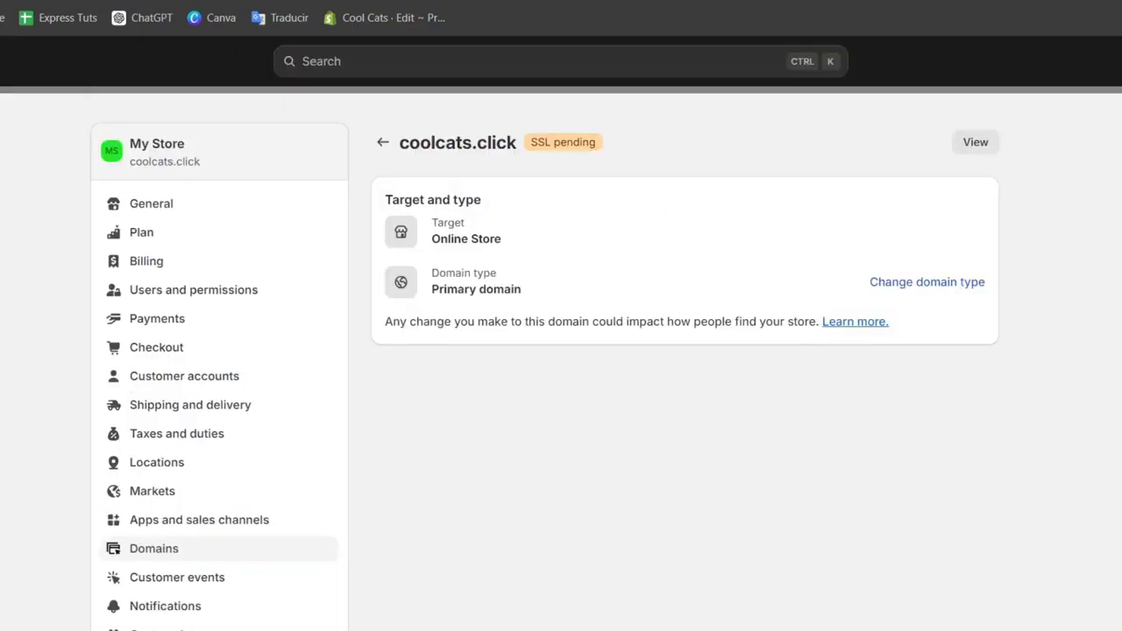
Open the Shopify Help Center from the admin and start contacting support through the assistant
click(1118, 61)
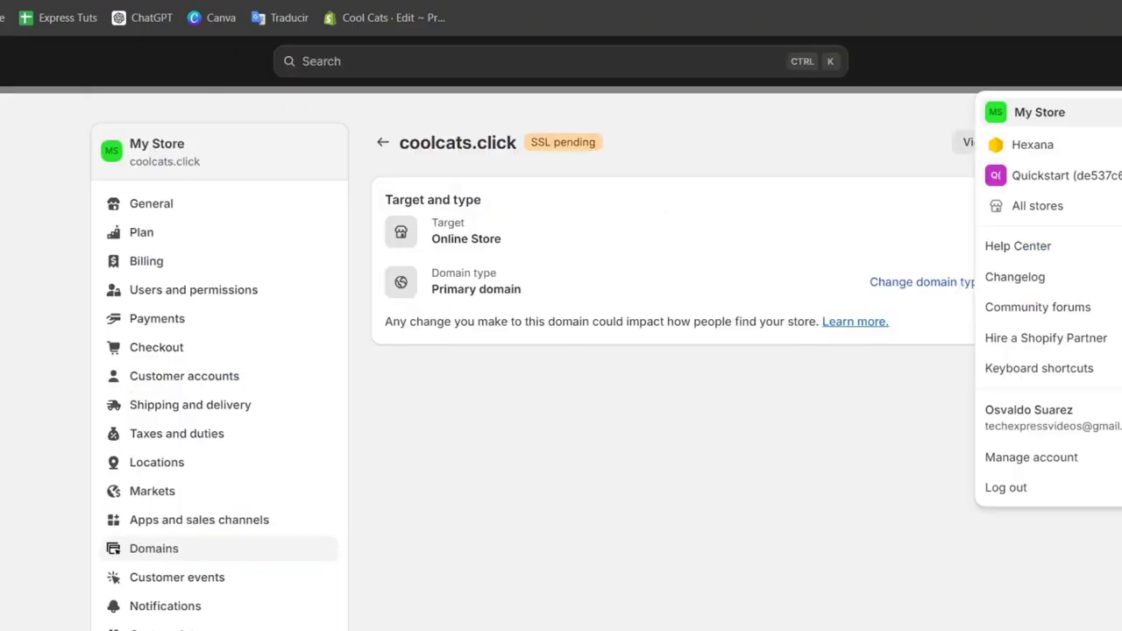
click(1043, 250)
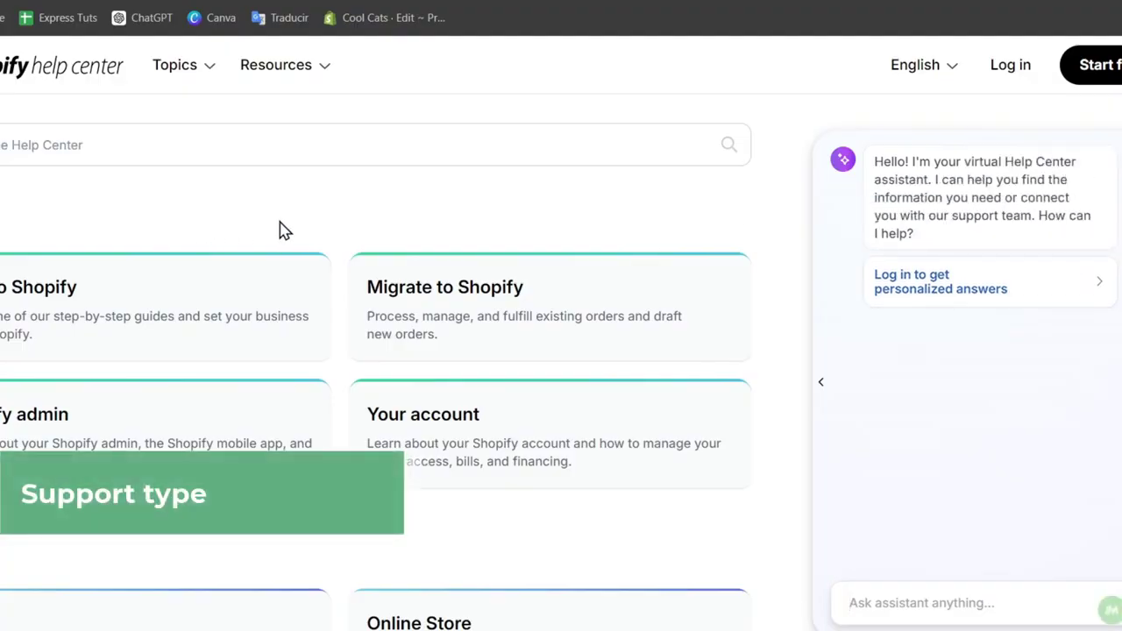
scroll(281, 231, down, 10)
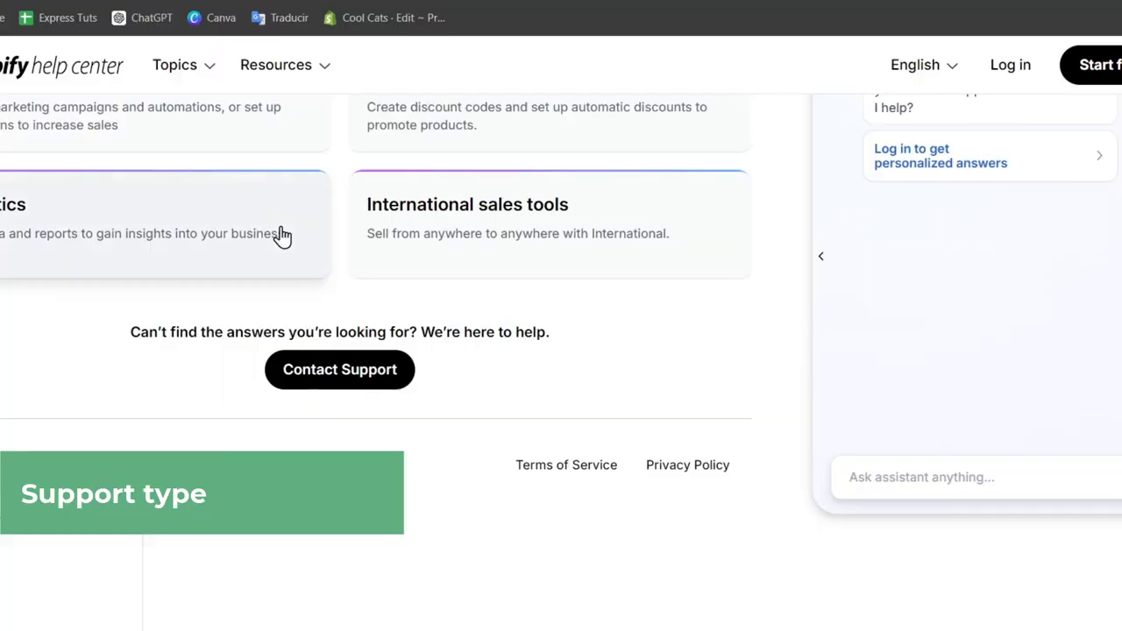
click(355, 366)
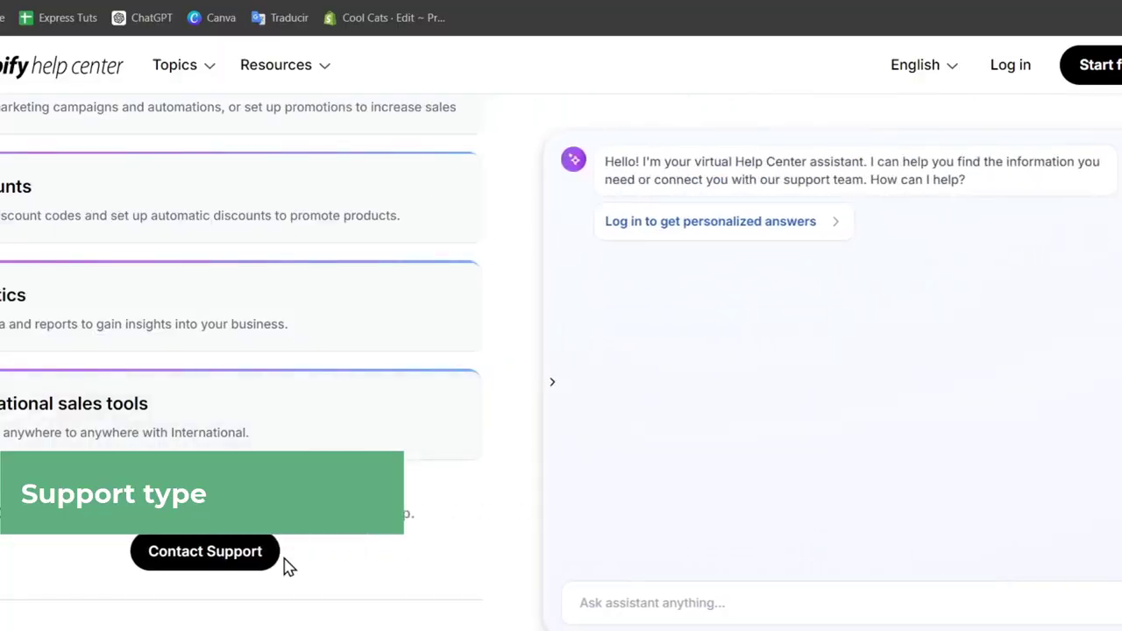
click(185, 559)
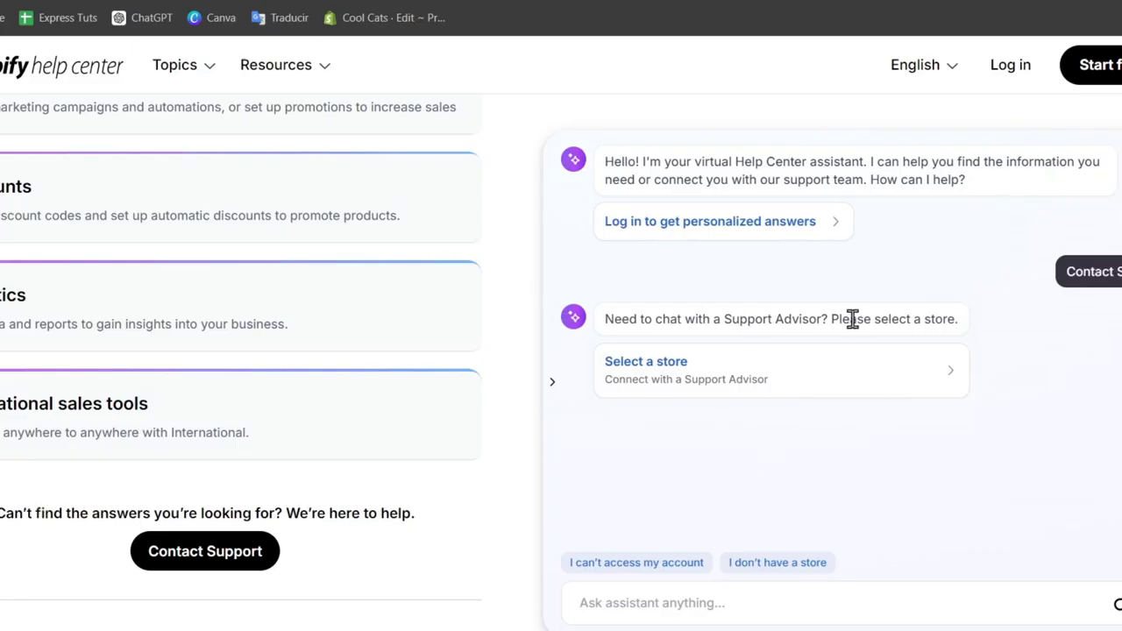
Select a store for the Support Advisor chat by logging in with the Google account, then return to the storefront tab
drag(723, 319, 828, 320)
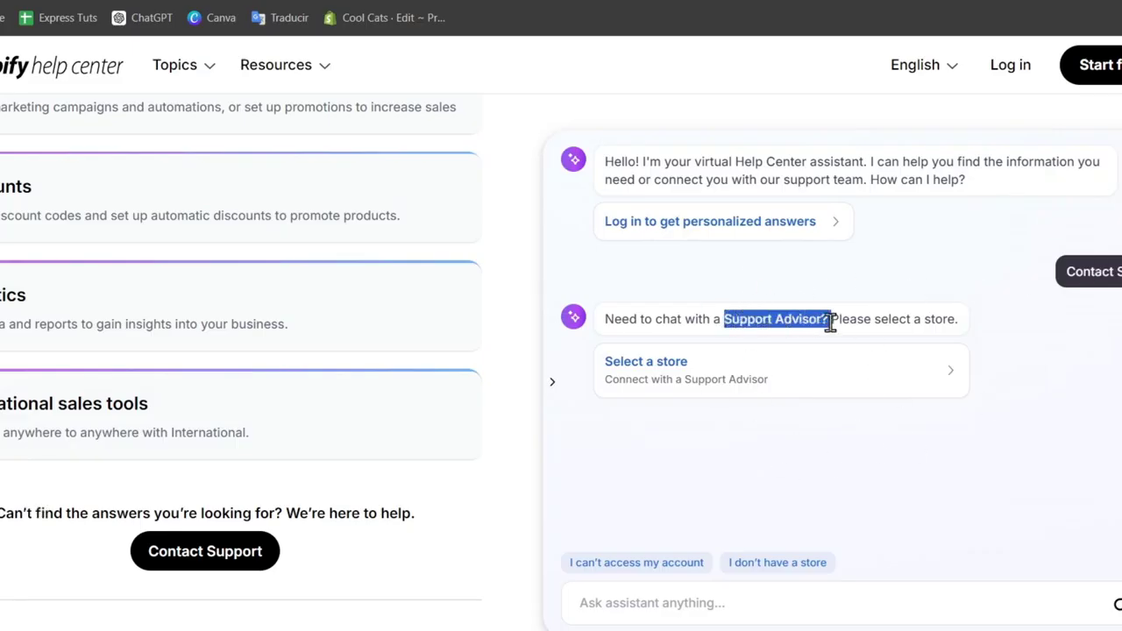
click(783, 392)
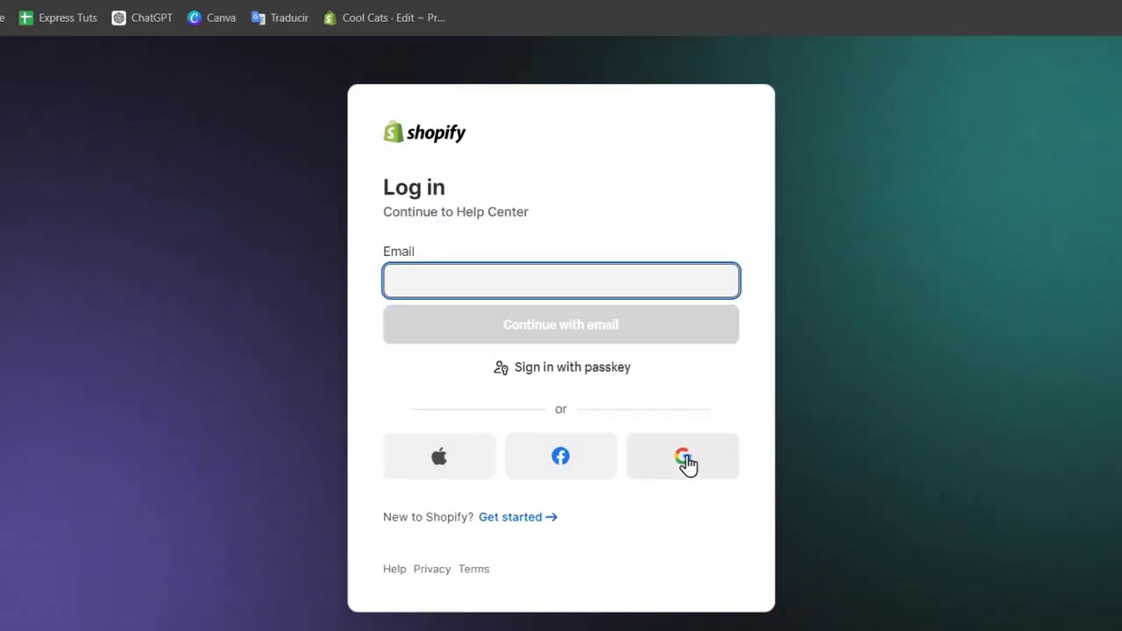
click(686, 462)
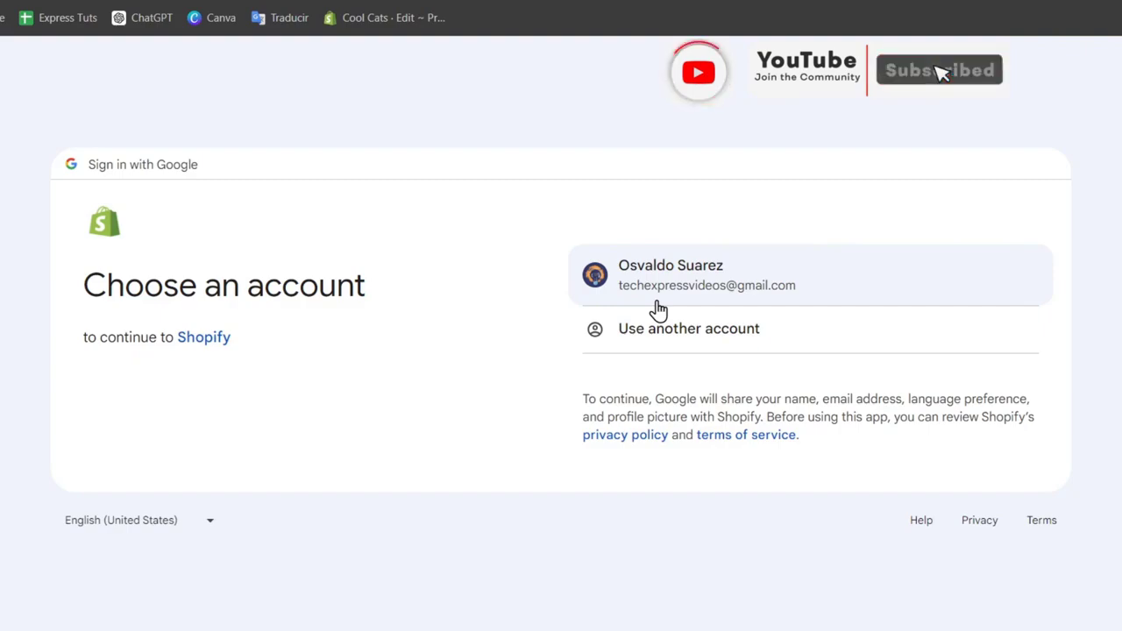
click(658, 308)
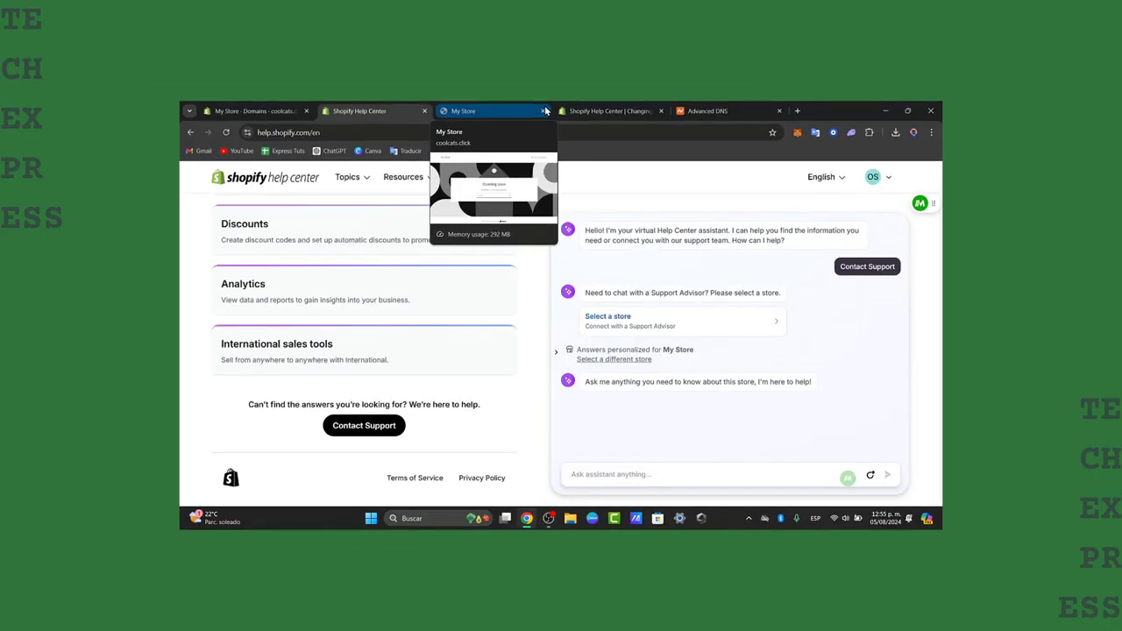
click(495, 116)
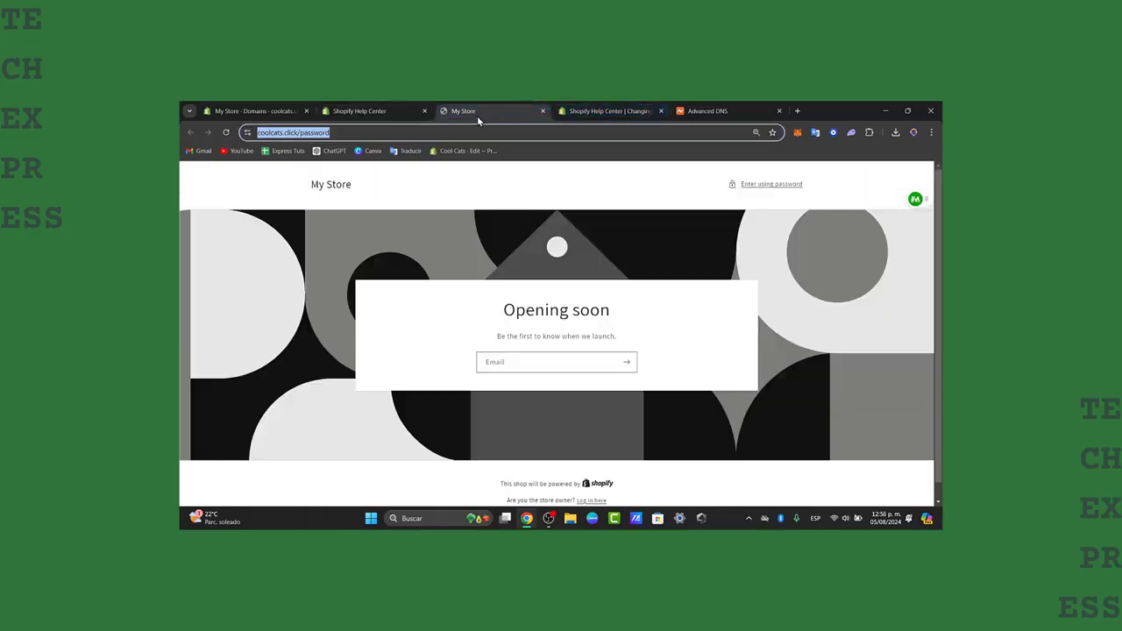